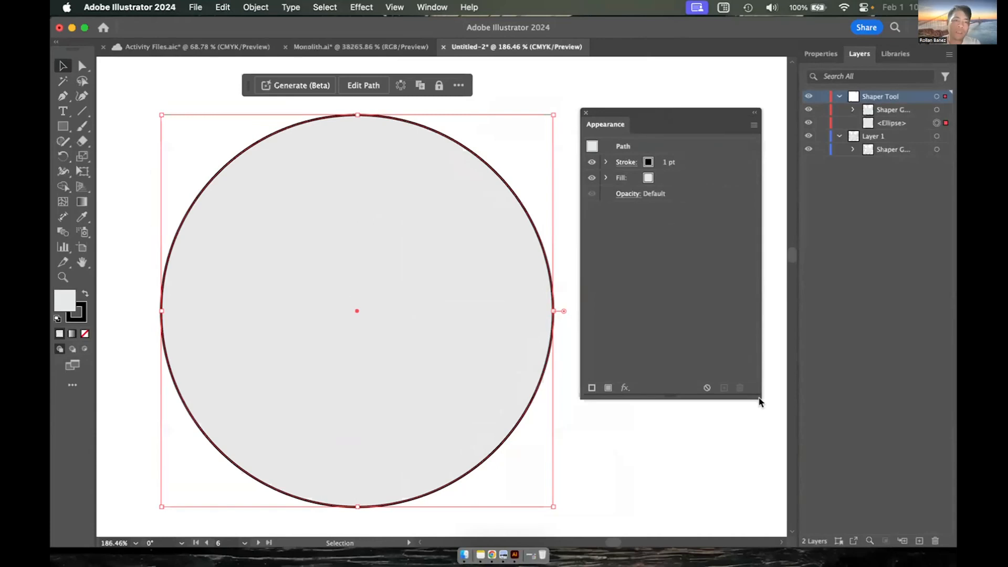
# Step: Switch to Chrome to check the webinar chat and return to Illustrator
pyautogui.click(493, 557)
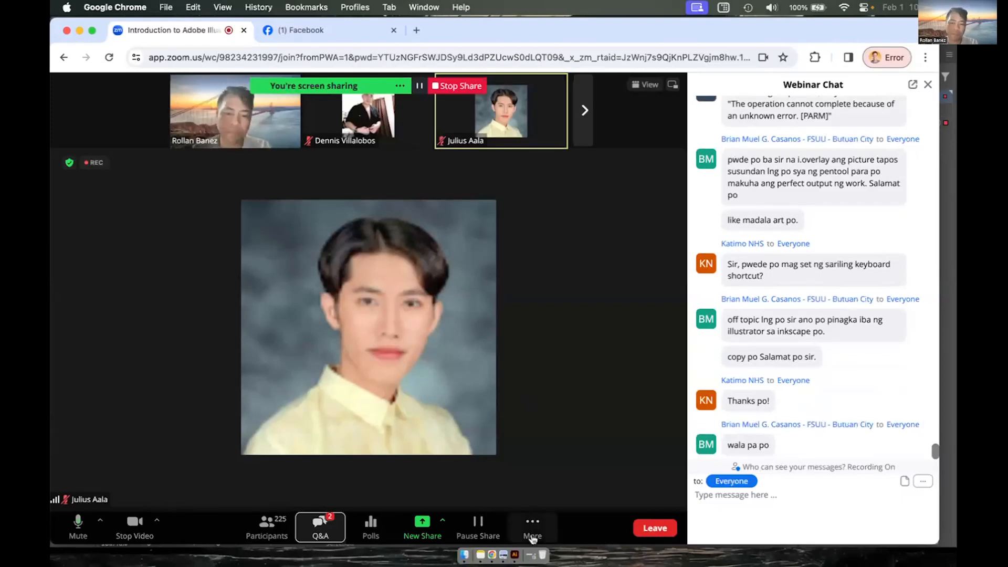
pyautogui.click(515, 555)
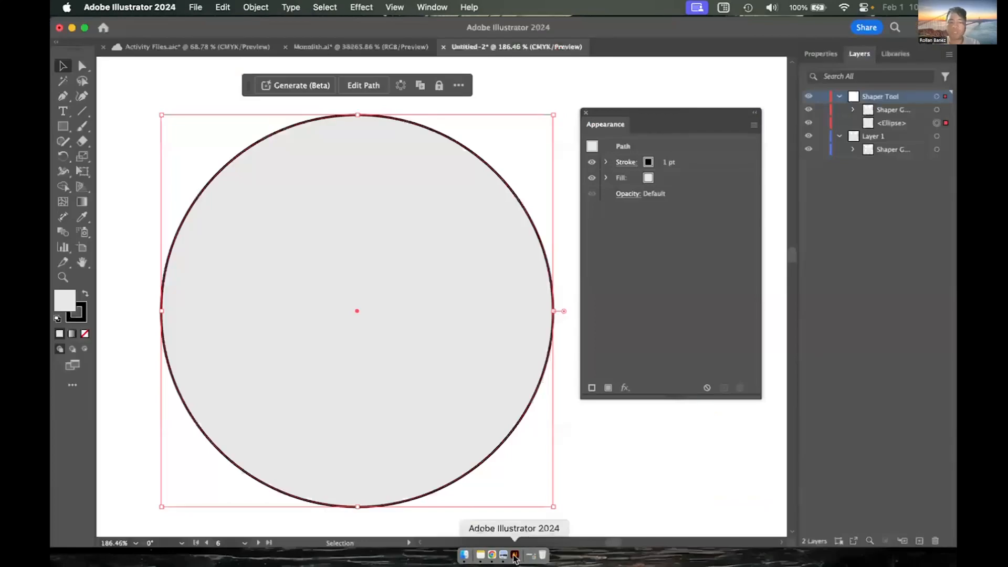
# Step: Try thicker weights on the circle's black stroke and return it to 1 pt
pyautogui.click(650, 165)
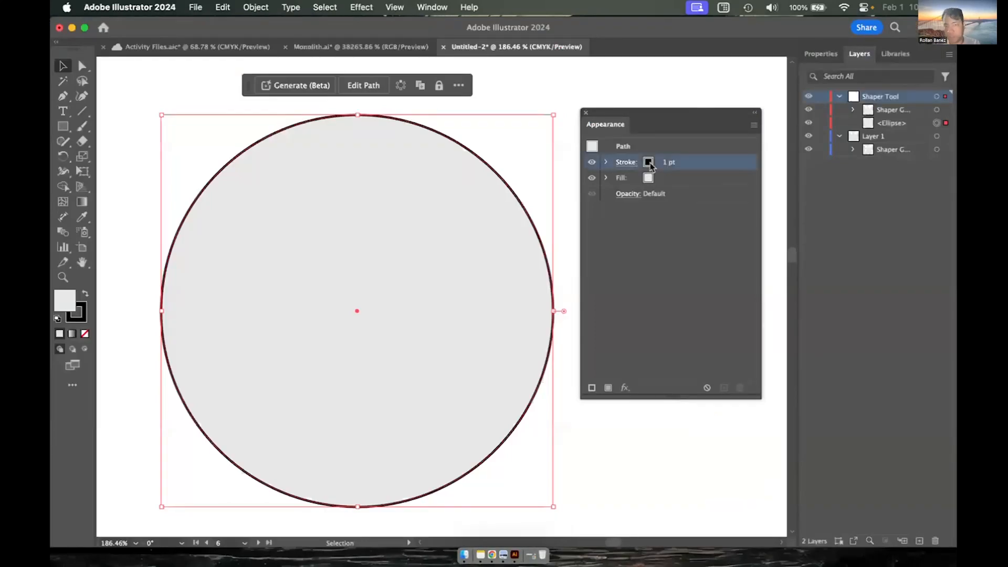
pyautogui.click(673, 160)
pyautogui.click(673, 159)
pyautogui.click(674, 161)
pyautogui.click(674, 160)
pyautogui.click(674, 160)
pyautogui.click(674, 160)
pyautogui.click(672, 165)
pyautogui.click(673, 165)
pyautogui.click(673, 165)
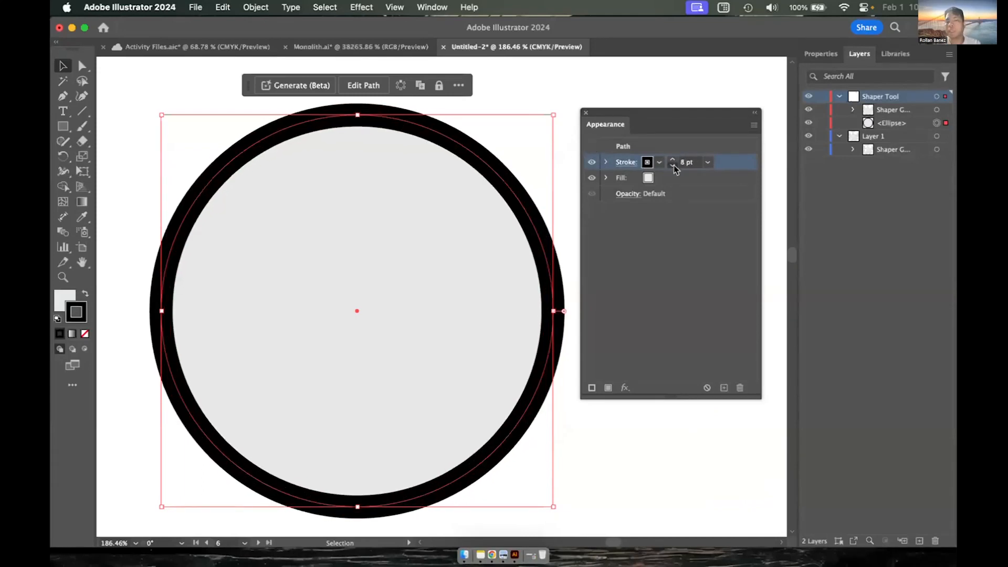
pyautogui.click(673, 165)
pyautogui.click(673, 164)
pyautogui.click(673, 165)
pyautogui.click(673, 164)
pyautogui.click(673, 164)
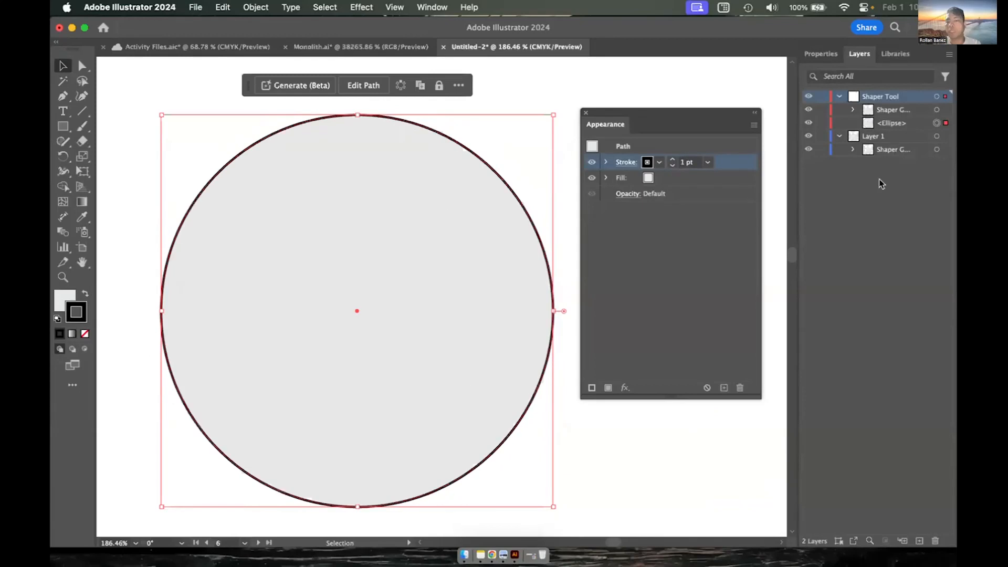
# Step: Make the circle's 1 pt black stroke a dashed line with 12 pt dashes
pyautogui.click(626, 164)
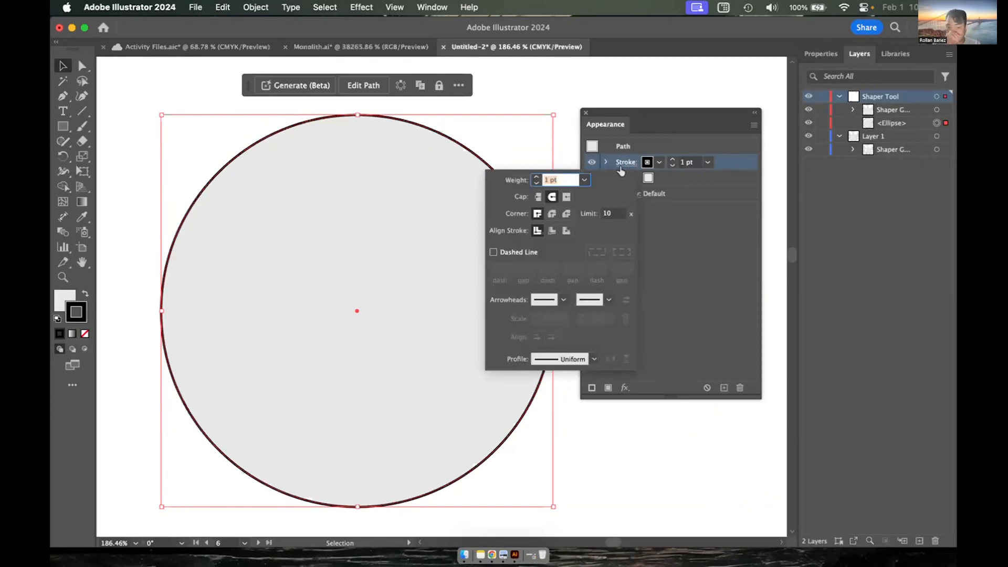
pyautogui.click(493, 252)
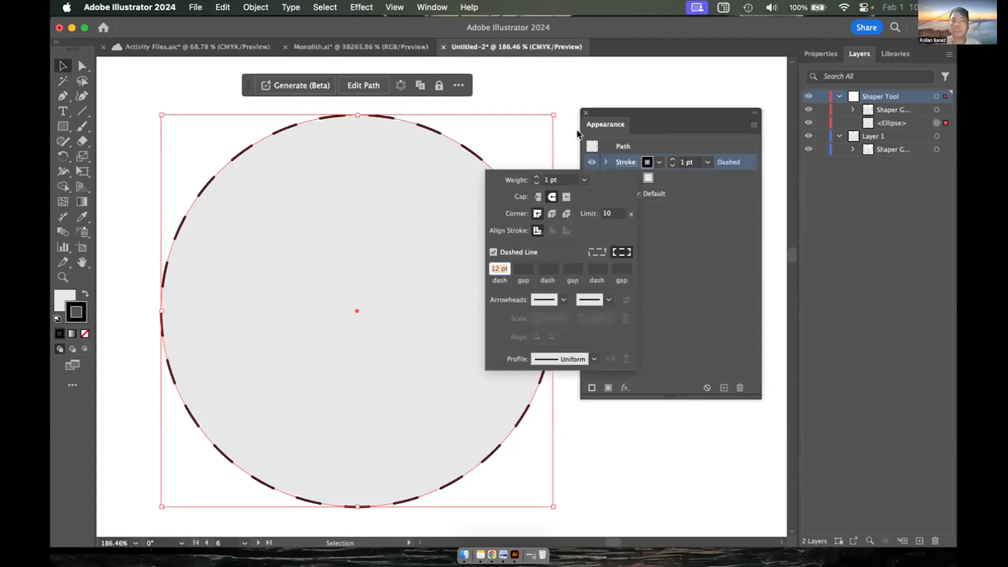
pyautogui.click(690, 203)
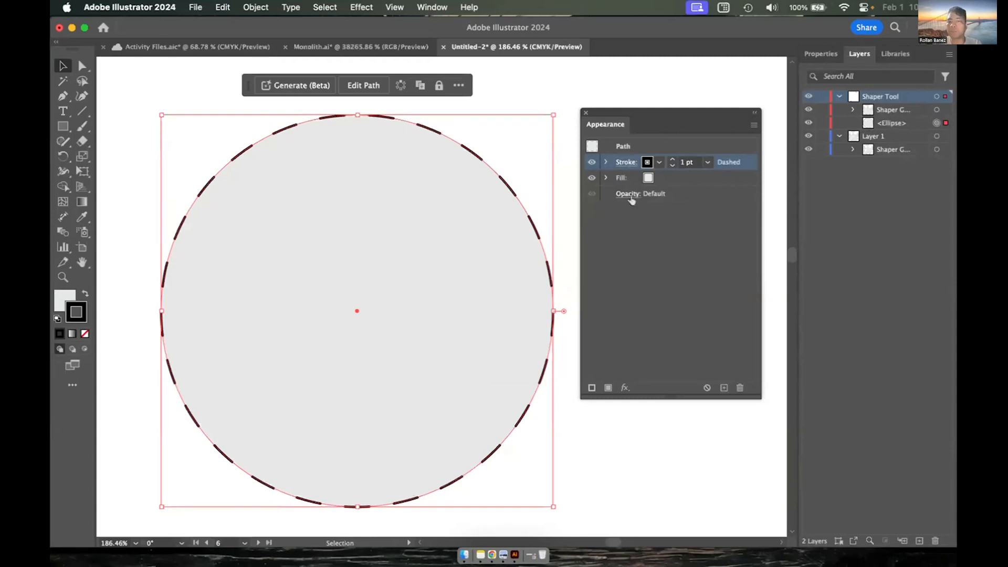
# Step: Change the circle's fill colour to the dark blue swatch
pyautogui.click(618, 177)
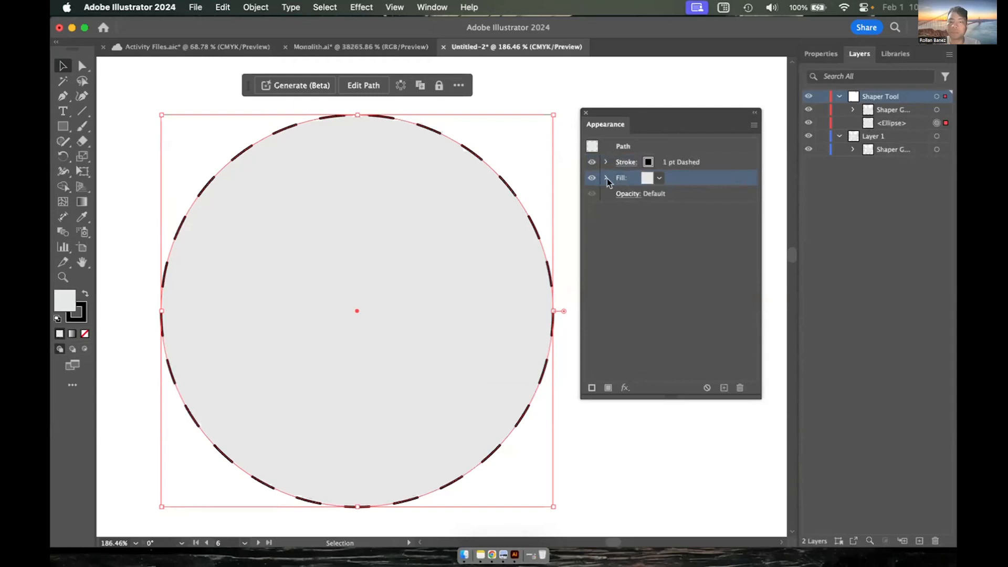
pyautogui.click(606, 178)
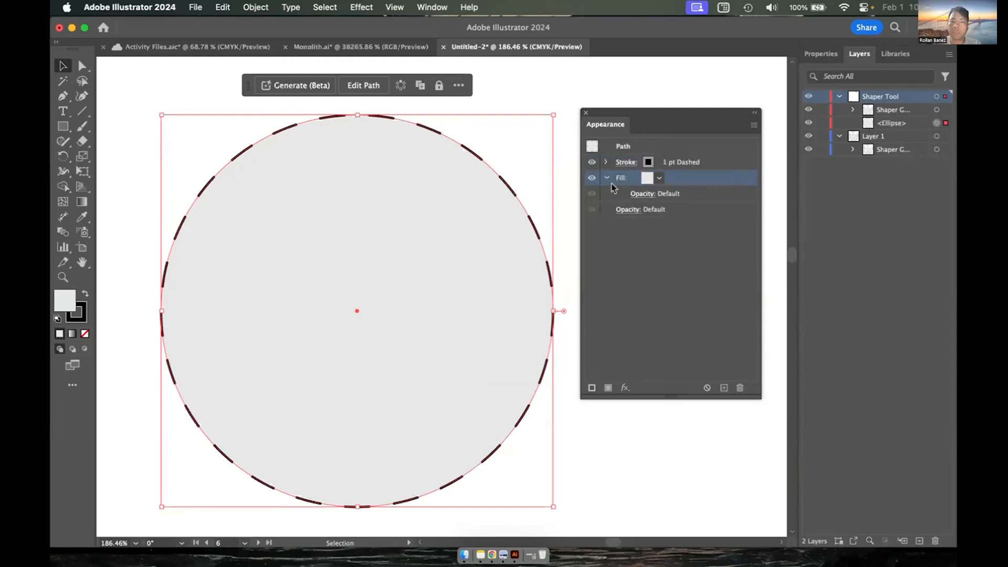
pyautogui.click(658, 178)
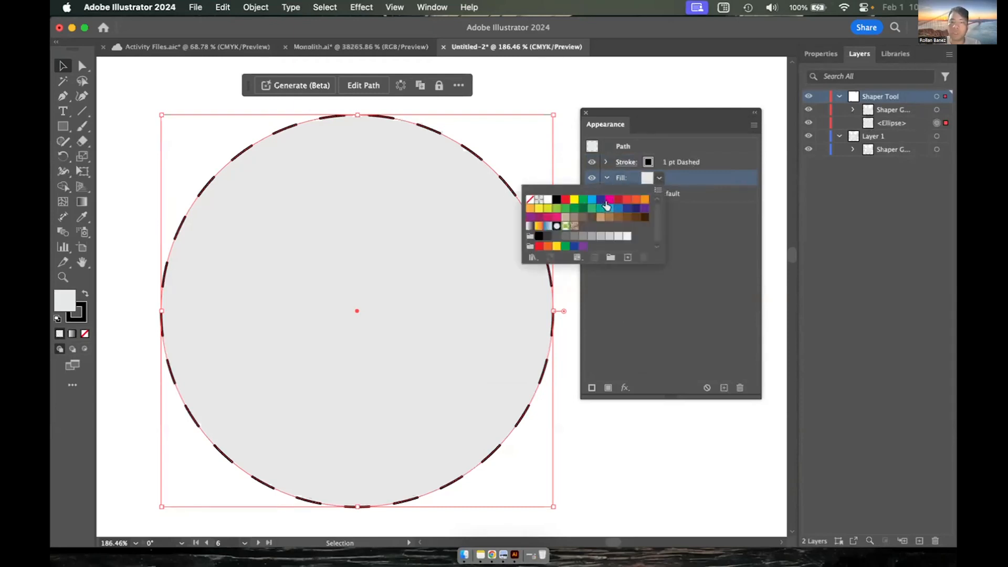
pyautogui.click(600, 202)
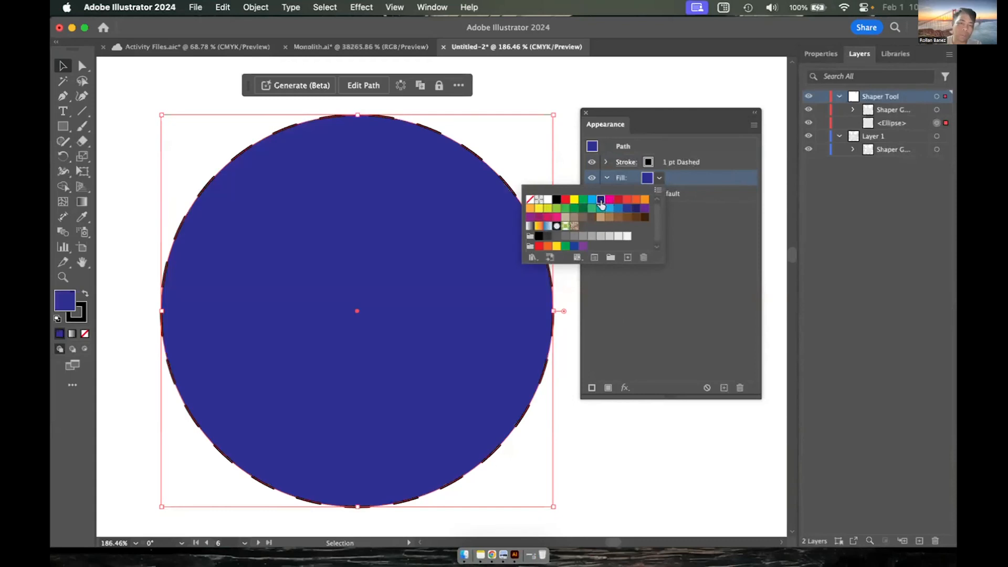
pyautogui.click(710, 202)
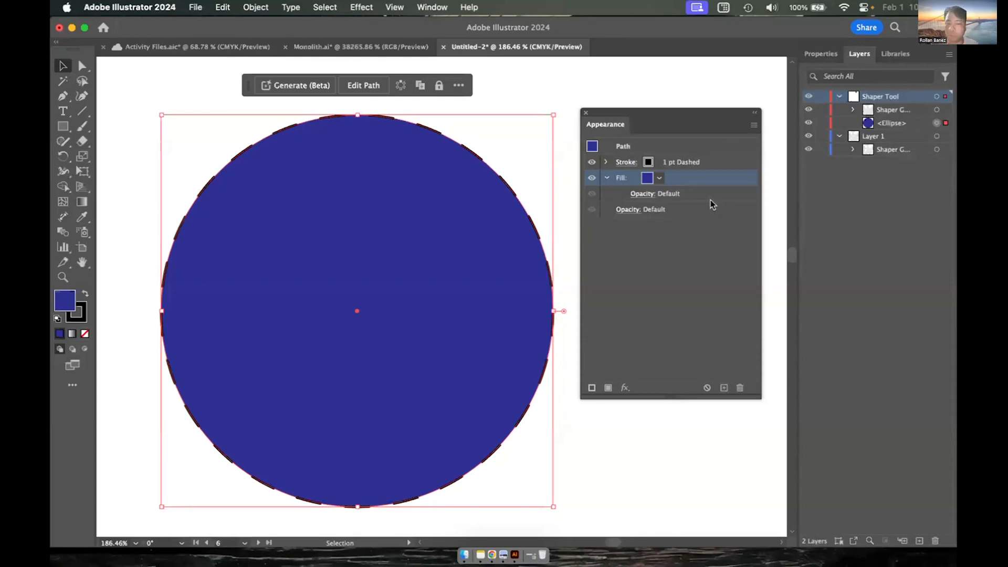
# Step: Set the opacity of the circle's blue fill to 50% and deselect the circle
pyautogui.click(640, 195)
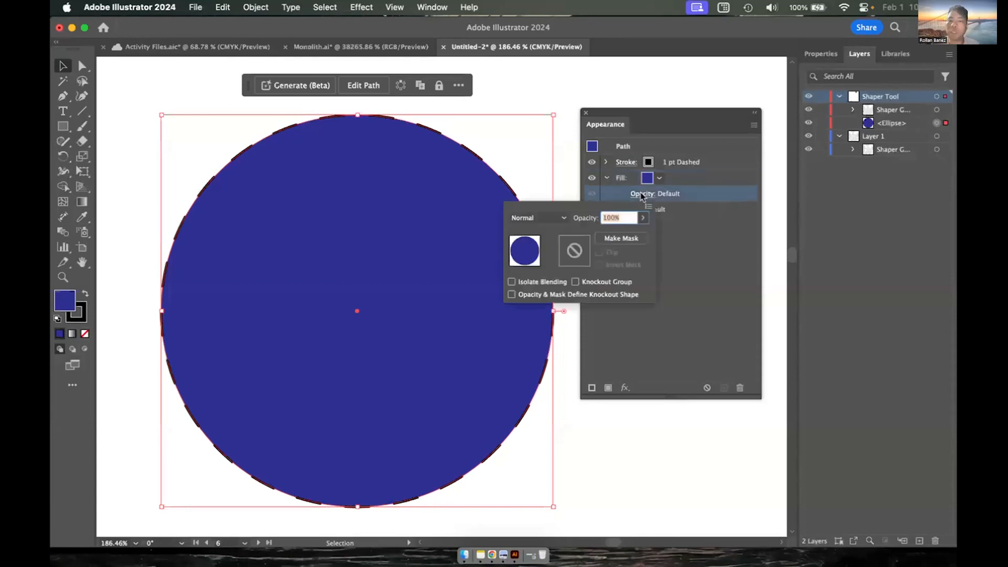
pyautogui.write('50')
pyautogui.press('Return')
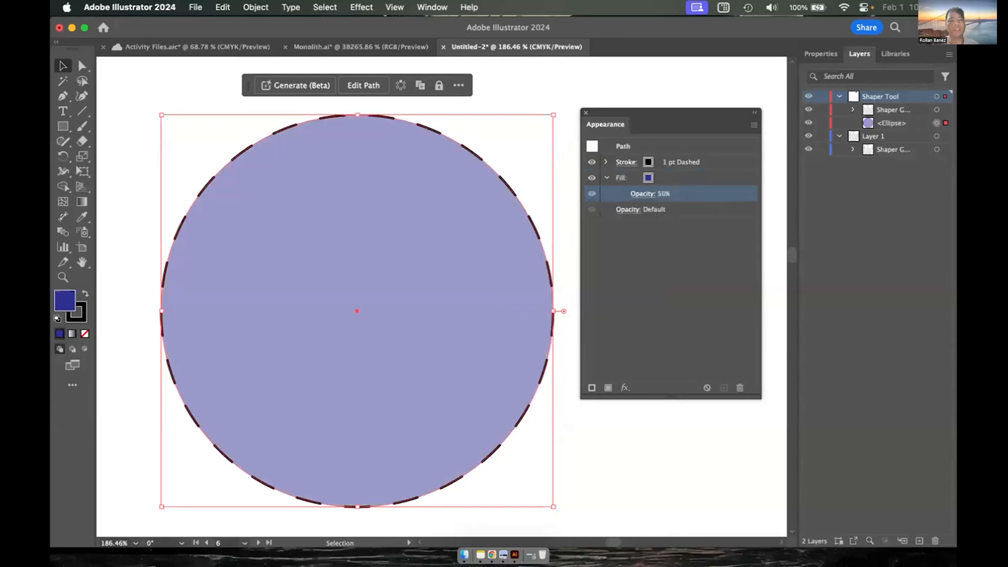
pyautogui.click(514, 100)
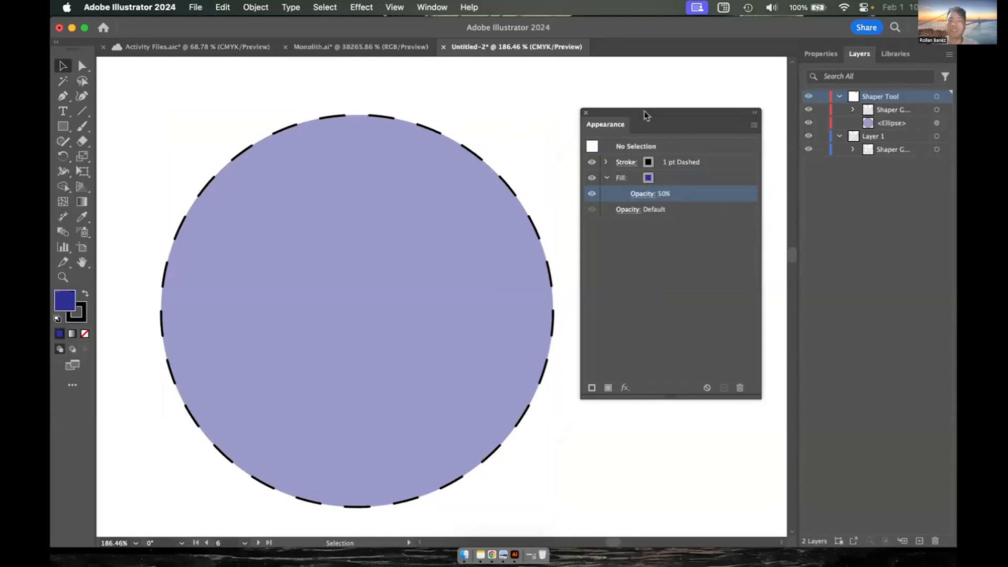
# Step: Try adding a second stroke in yellow with a weight of 23 pt while nothing is selected
pyautogui.click(594, 389)
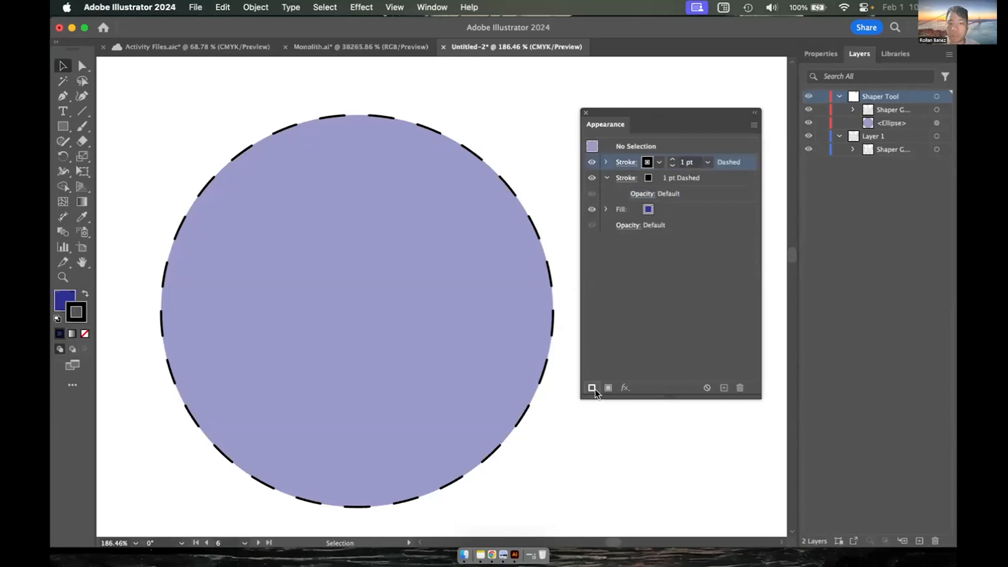
pyautogui.click(659, 163)
pyautogui.click(574, 183)
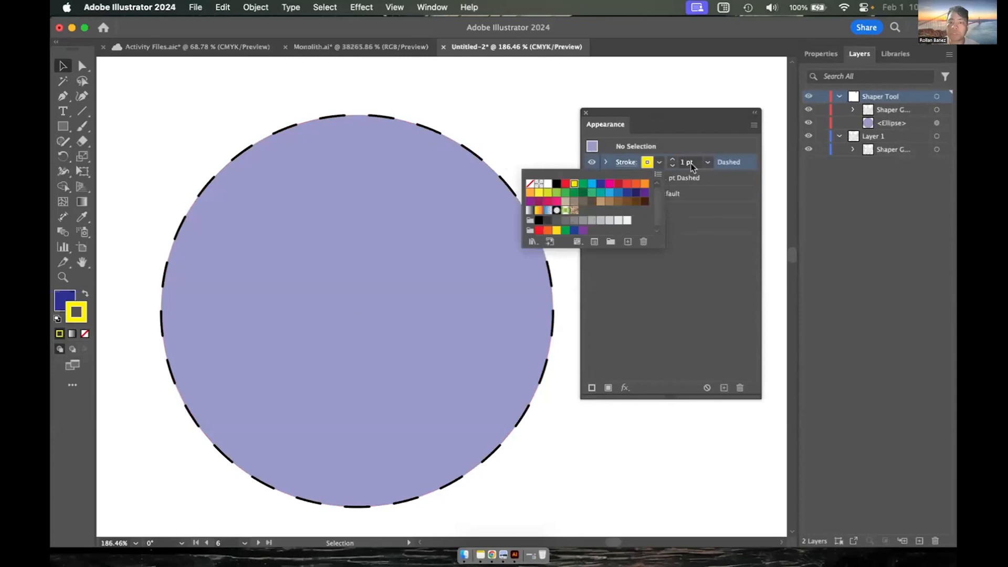
pyautogui.click(706, 160)
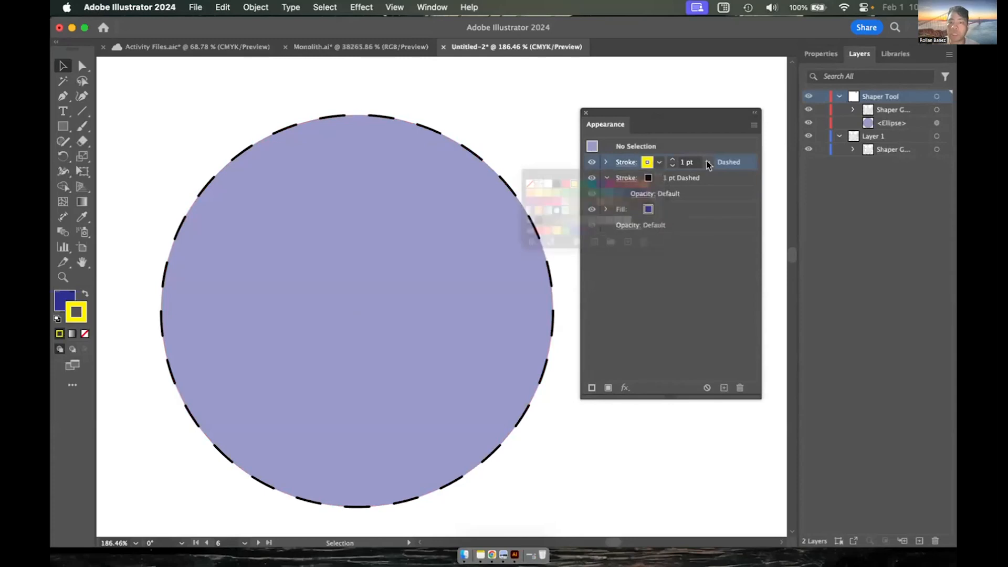
pyautogui.click(673, 163)
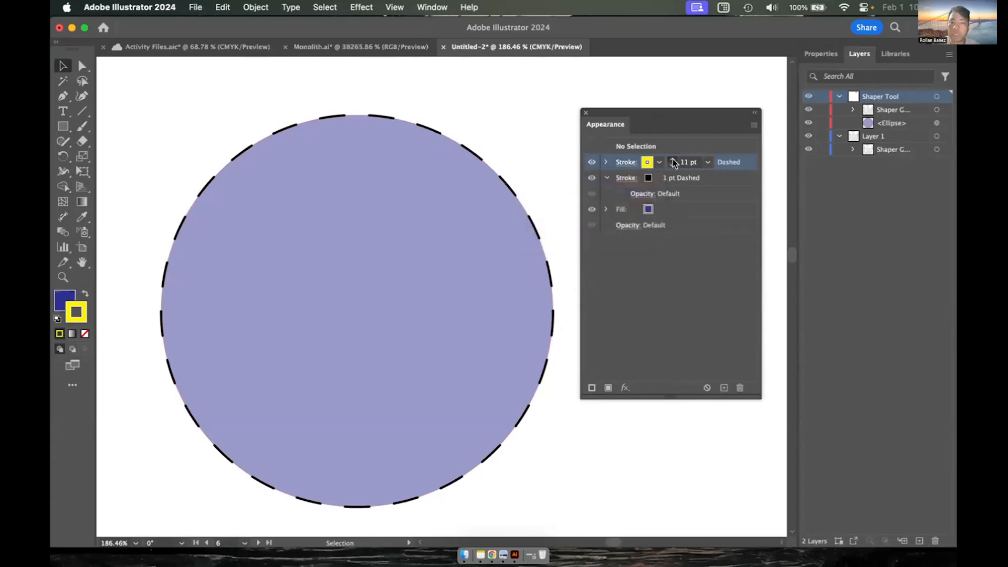
pyautogui.click(674, 162)
pyautogui.click(673, 162)
pyautogui.click(673, 162)
pyautogui.click(674, 162)
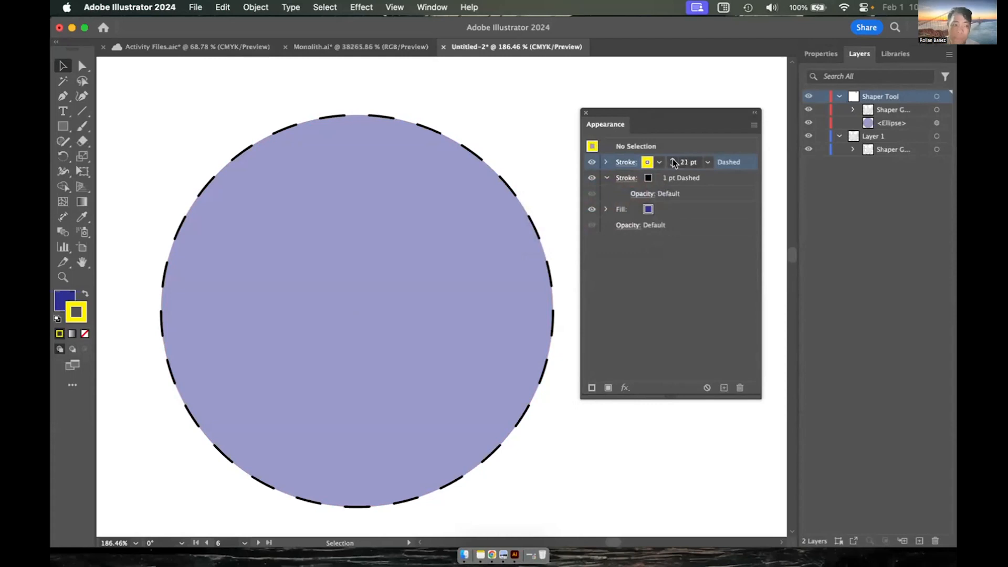
# Step: Add a second stroke to the circle above the black dashed one and colour it yellow
pyautogui.click(488, 252)
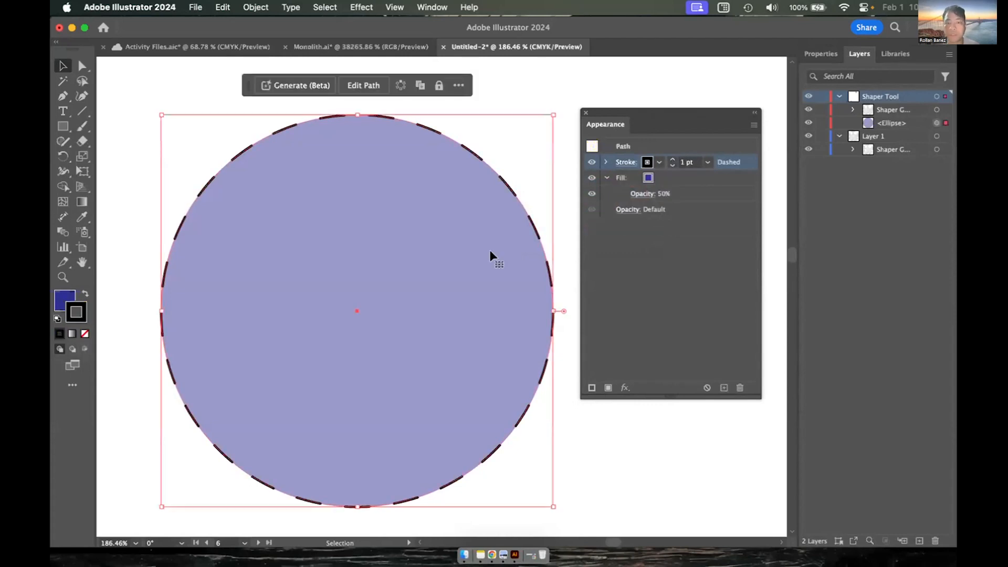
pyautogui.click(591, 389)
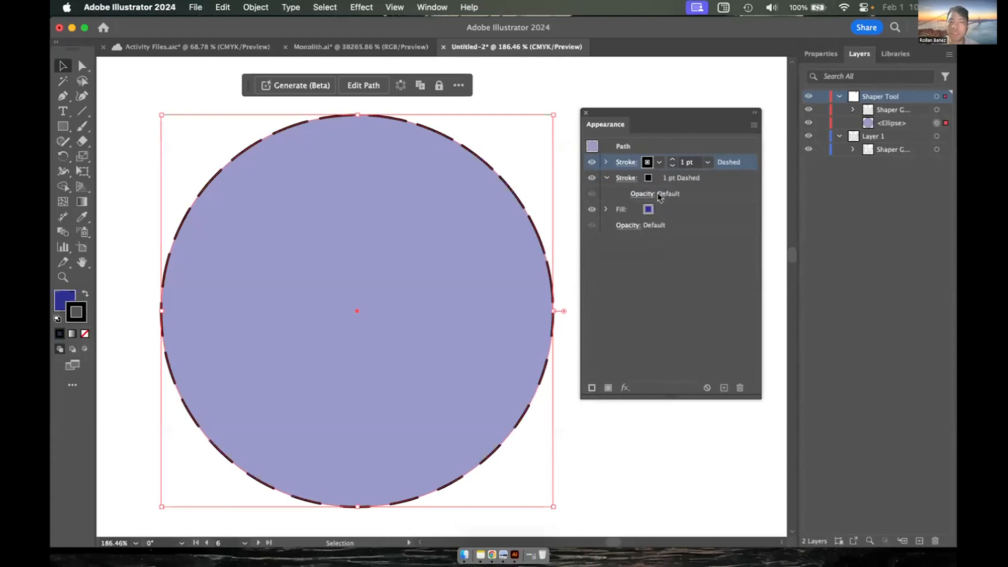
pyautogui.click(659, 162)
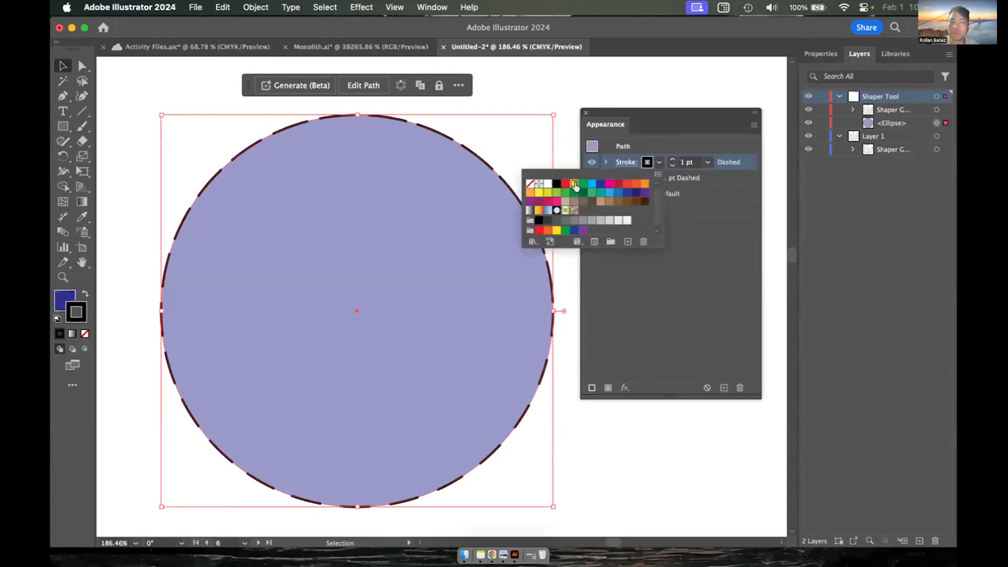
pyautogui.click(574, 183)
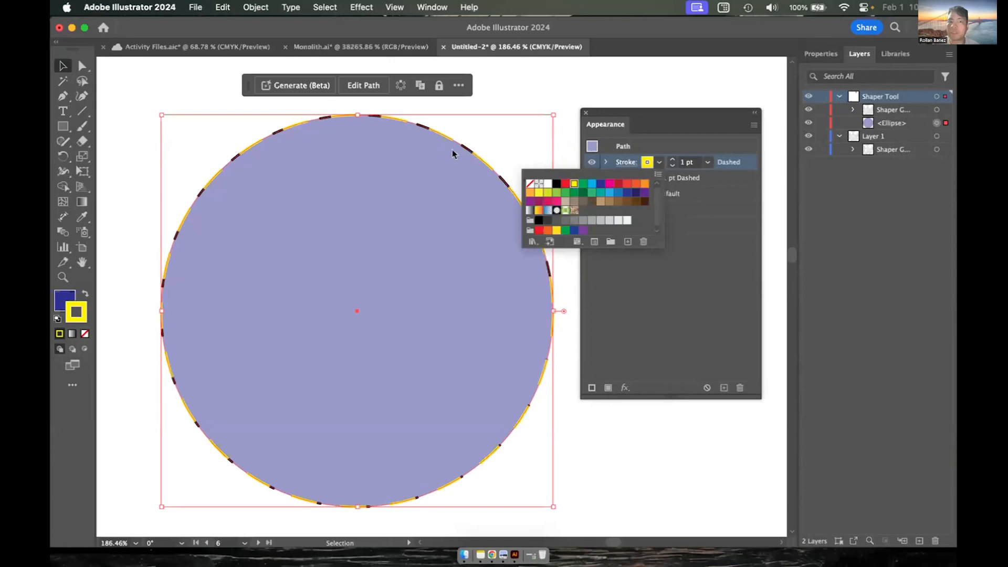
pyautogui.click(696, 151)
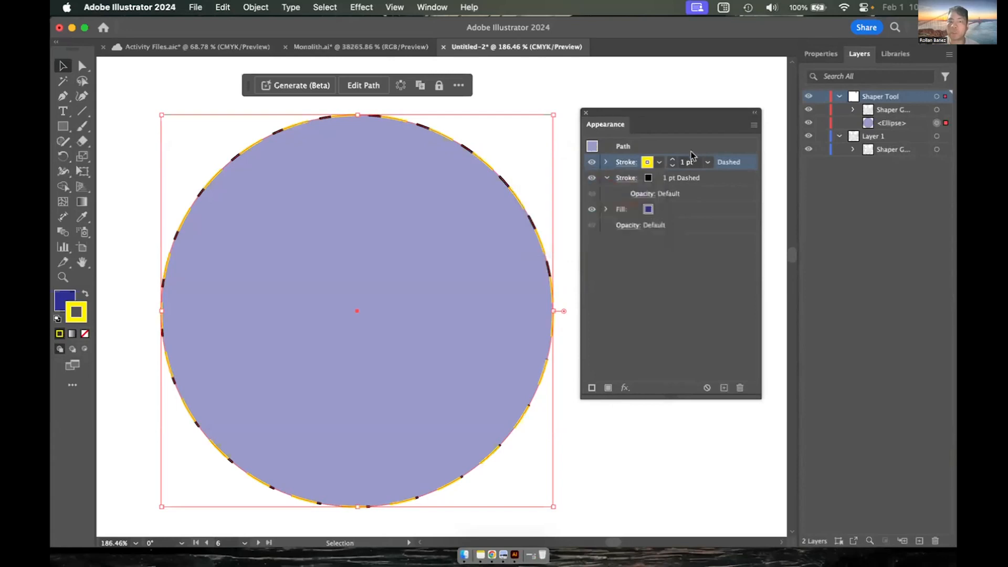
# Step: Set the weight of the circle's yellow stroke to 12 pt
pyautogui.click(672, 159)
pyautogui.click(672, 159)
pyautogui.click(672, 159)
pyautogui.click(673, 159)
pyautogui.click(673, 159)
pyautogui.click(672, 159)
pyautogui.click(672, 159)
pyautogui.click(673, 160)
pyautogui.click(672, 160)
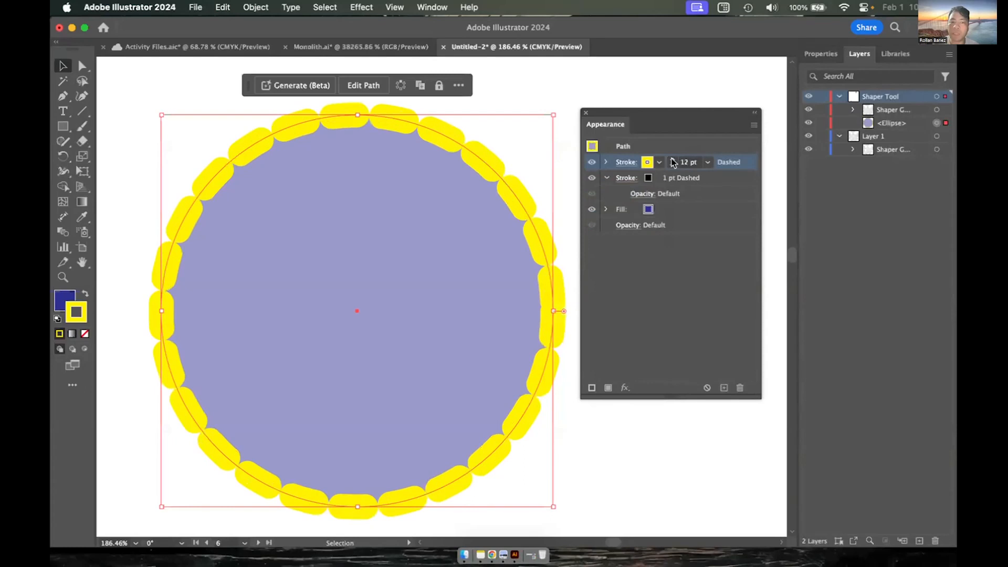
# Step: Turn off the Dashed Line option for the yellow stroke so it is solid
pyautogui.click(606, 163)
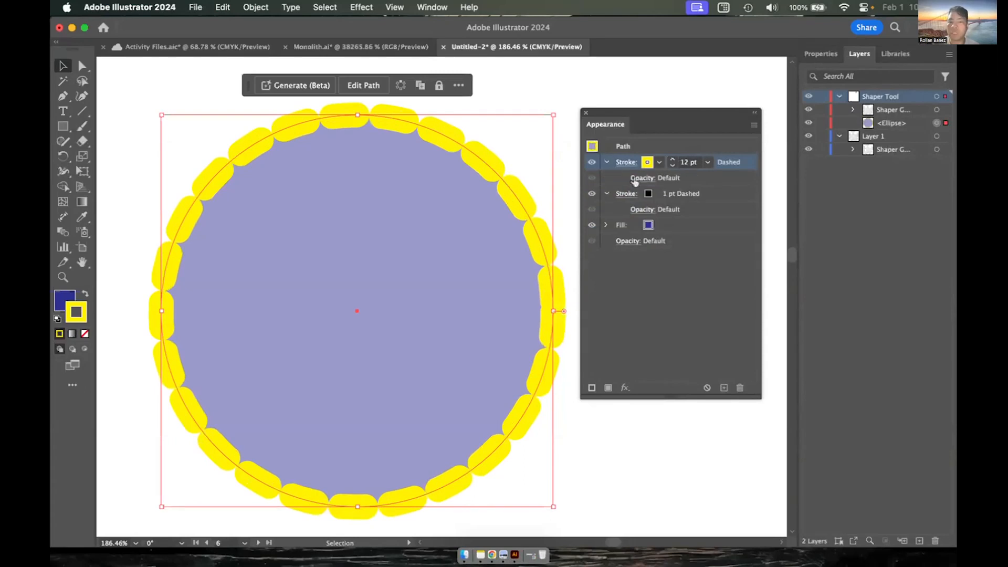
pyautogui.click(630, 164)
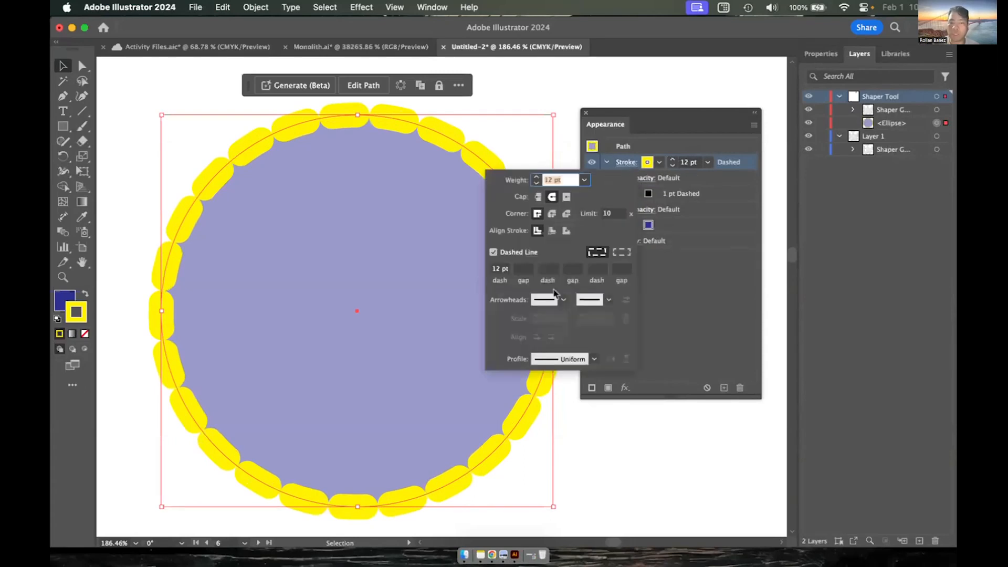
pyautogui.click(493, 252)
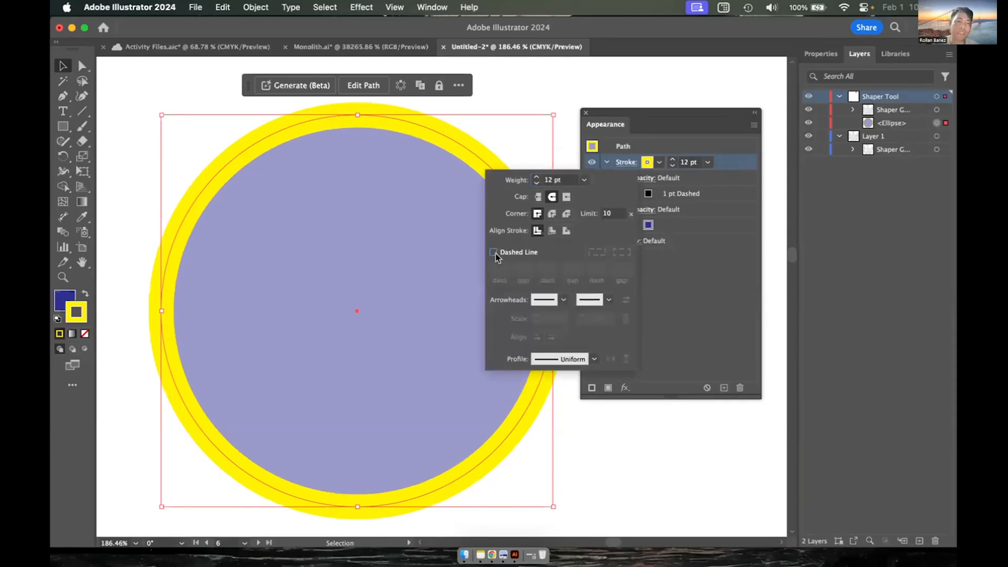
pyautogui.click(664, 140)
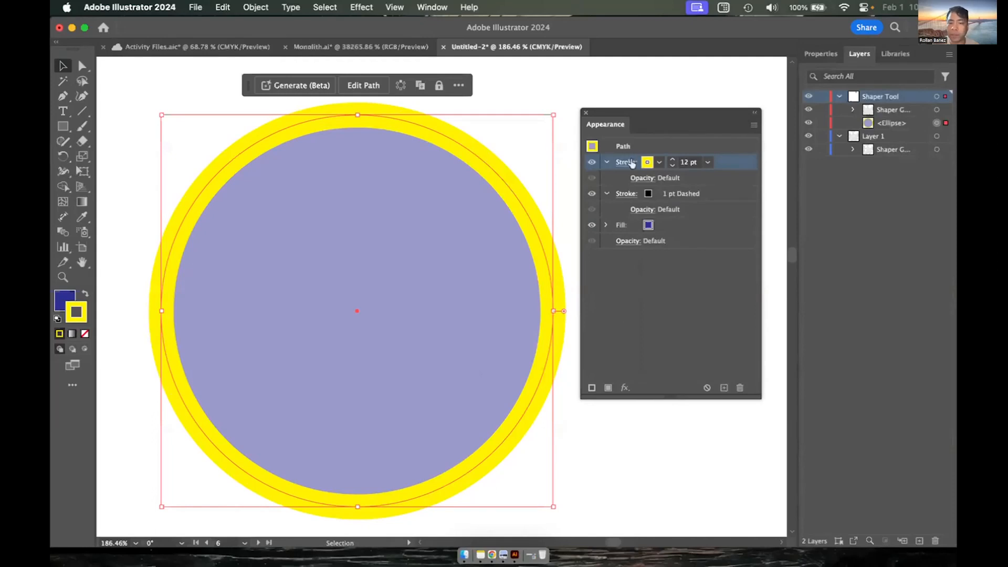
# Step: Move the yellow stroke beneath the black dashed stroke and set the dashed stroke's weight to 3 pt
pyautogui.moveTo(733, 167); pyautogui.dragTo(725, 217)
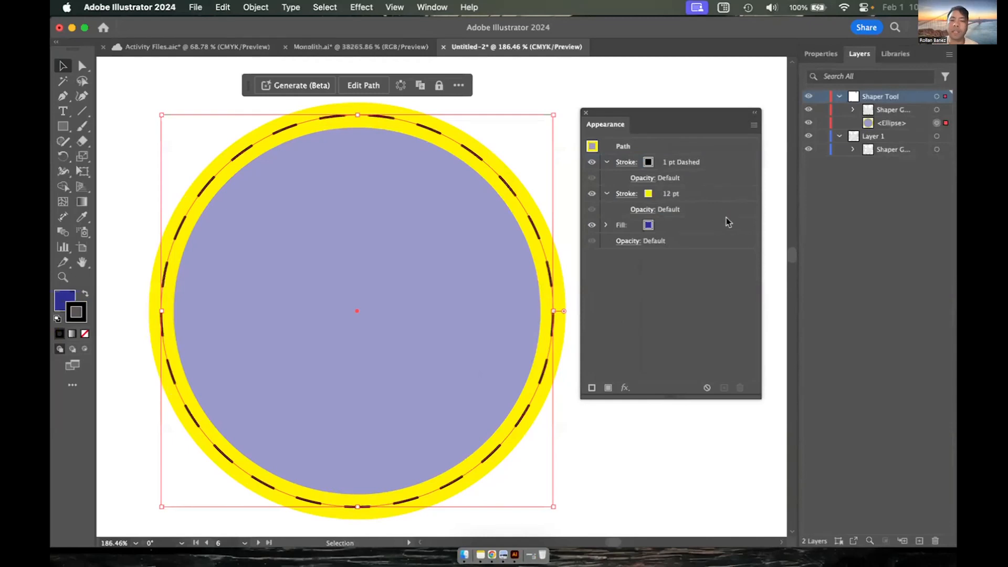
pyautogui.click(708, 166)
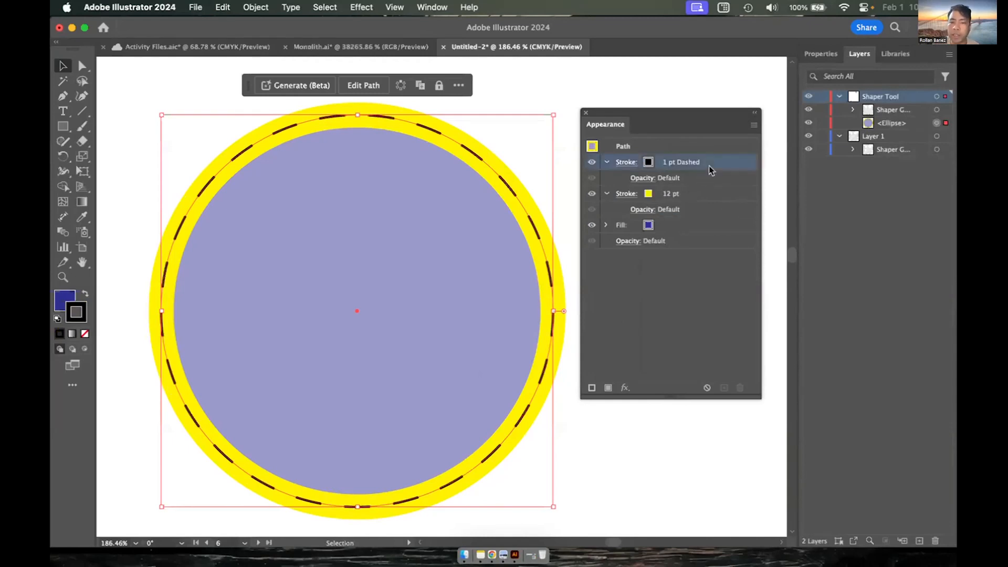
pyautogui.click(672, 159)
pyautogui.click(673, 160)
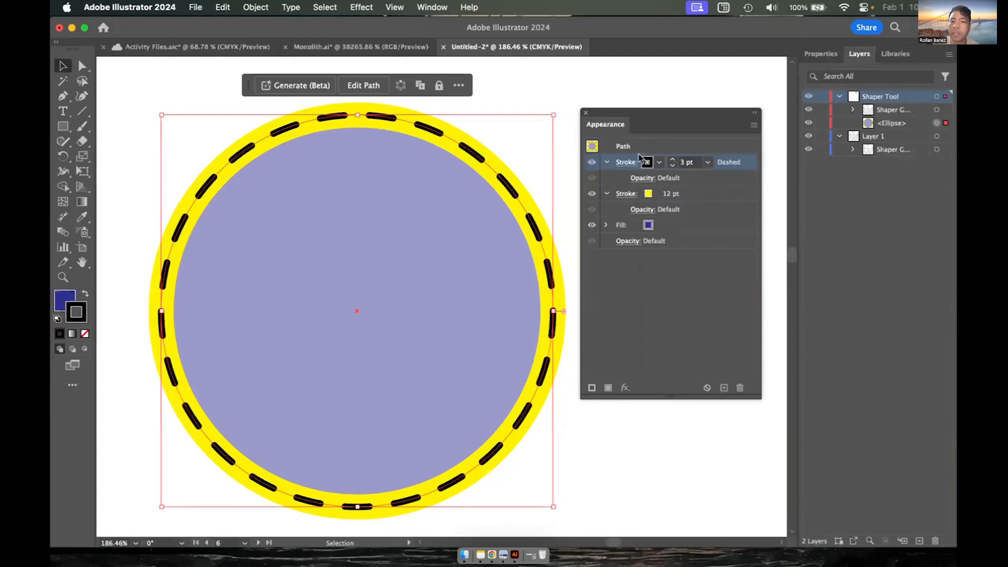
pyautogui.click(606, 161)
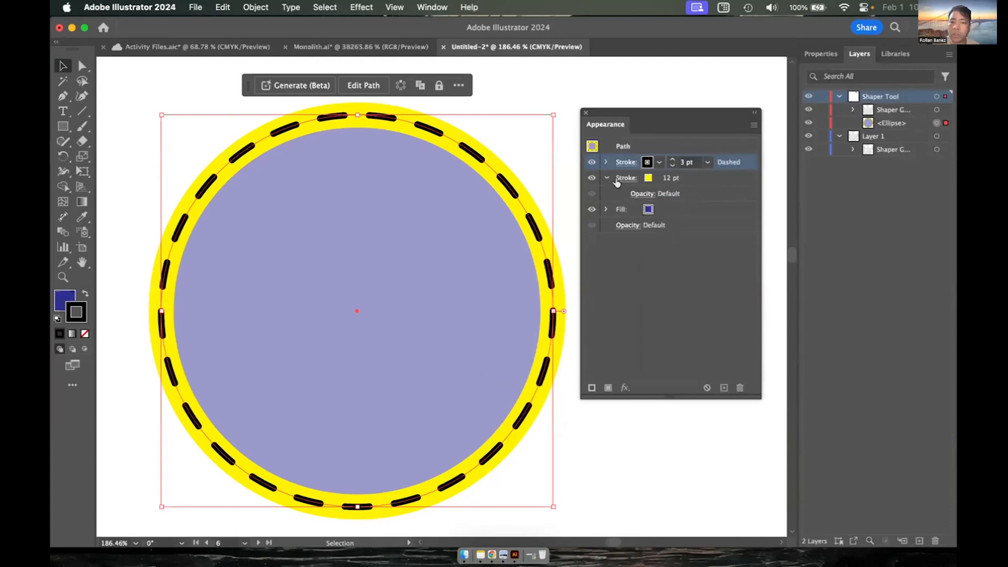
# Step: Set the weight of the circle's black dashed stroke to 10 pt
pyautogui.click(624, 164)
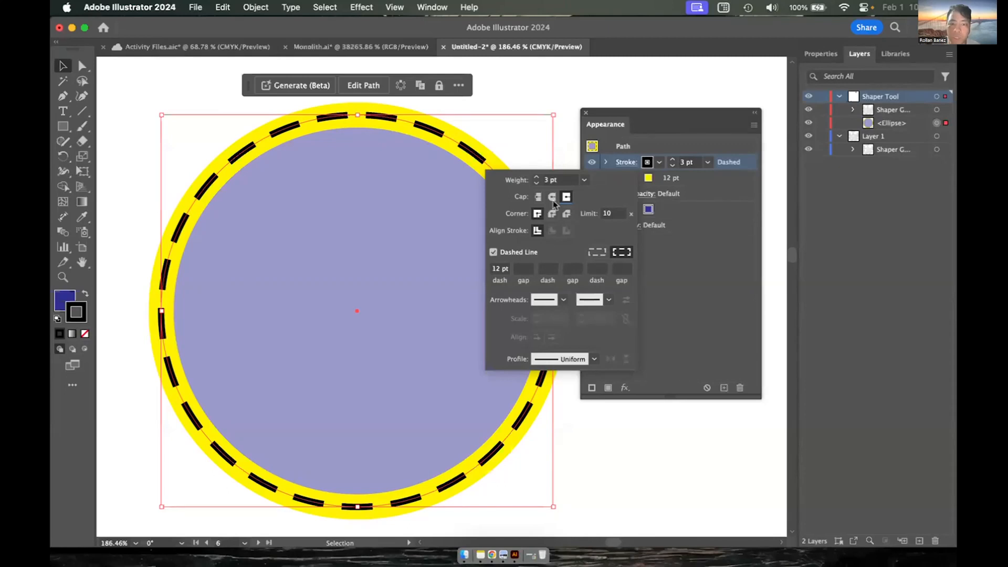
pyautogui.click(537, 178)
pyautogui.click(537, 178)
pyautogui.click(537, 178)
pyautogui.click(537, 178)
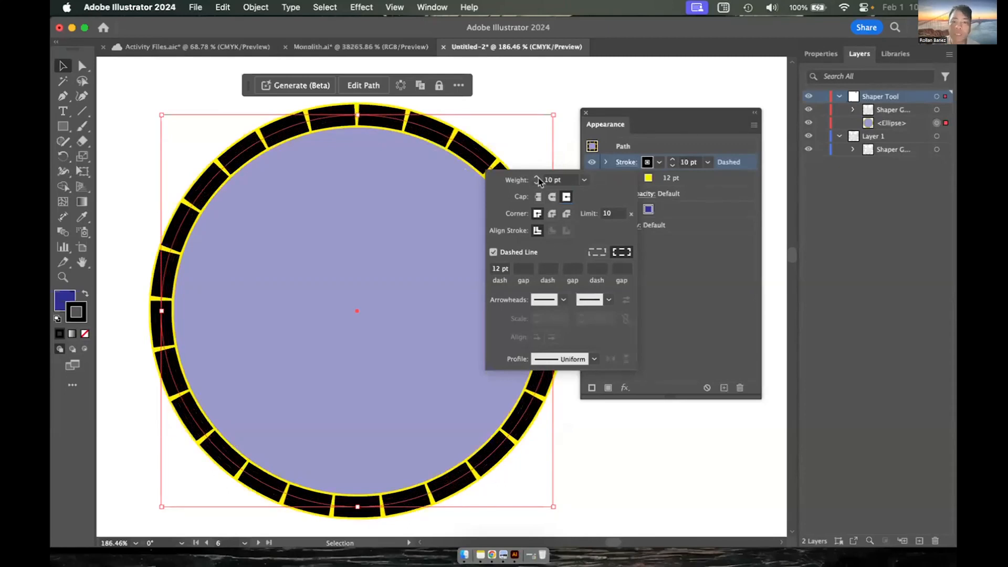
# Step: Fill in the black stroke's remaining dash pattern with 2 pt gaps and 12 pt dashes
pyautogui.click(522, 269)
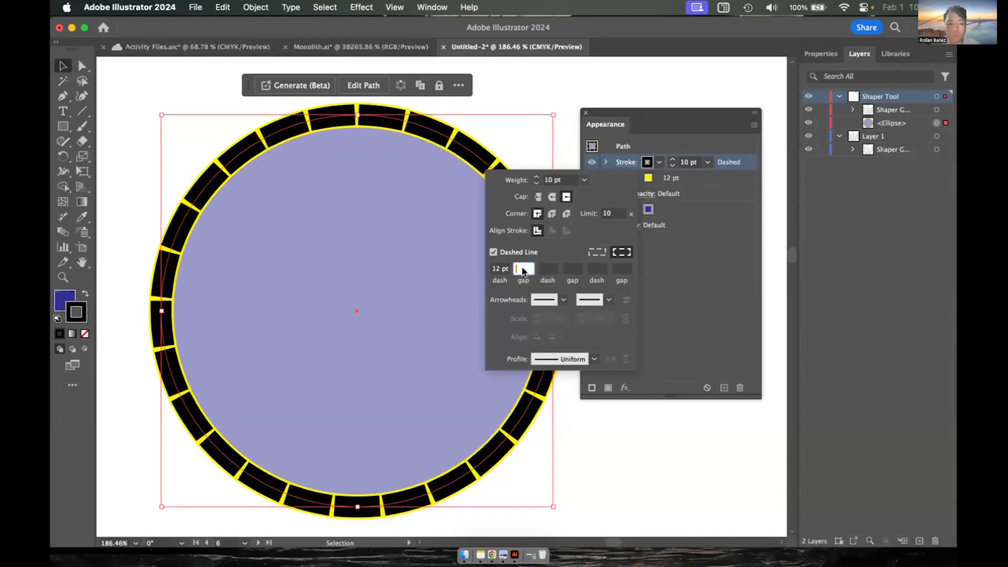
pyautogui.write('21')
pyautogui.press('BackSpace')
pyautogui.press('Tab')
pyautogui.write('12')
pyautogui.press('Tab')
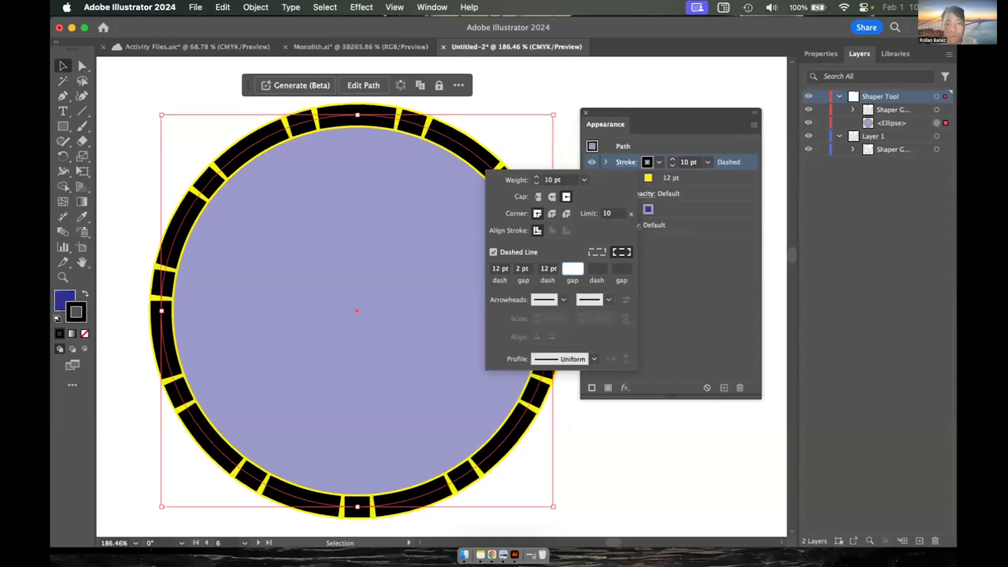
pyautogui.press('Tab')
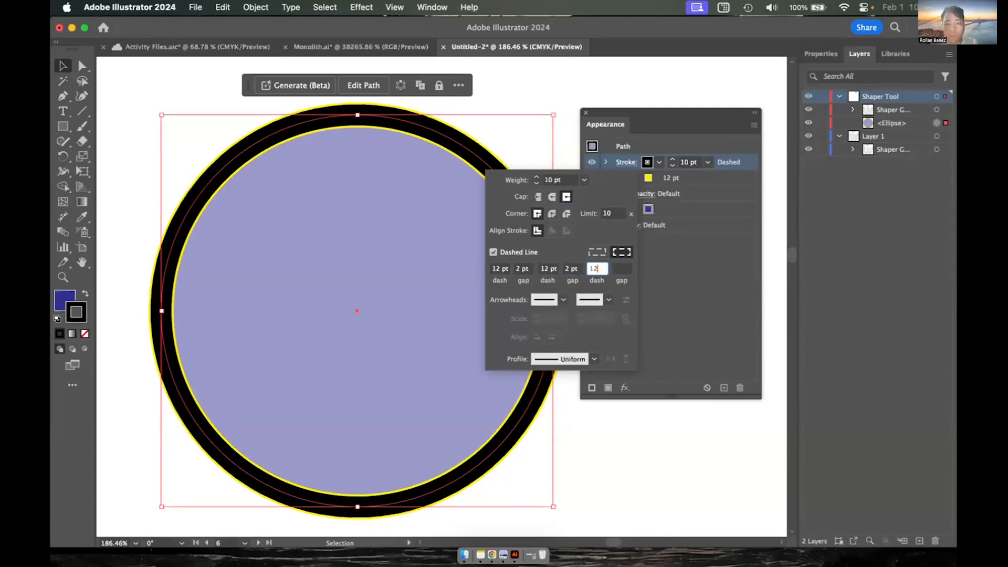
pyautogui.press('Tab')
pyautogui.write('2')
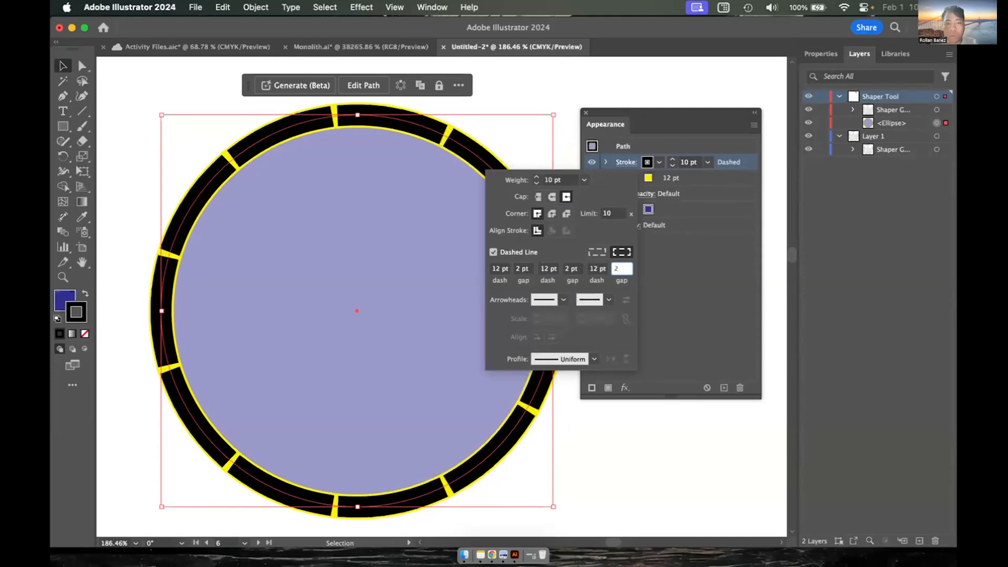
pyautogui.press('Return')
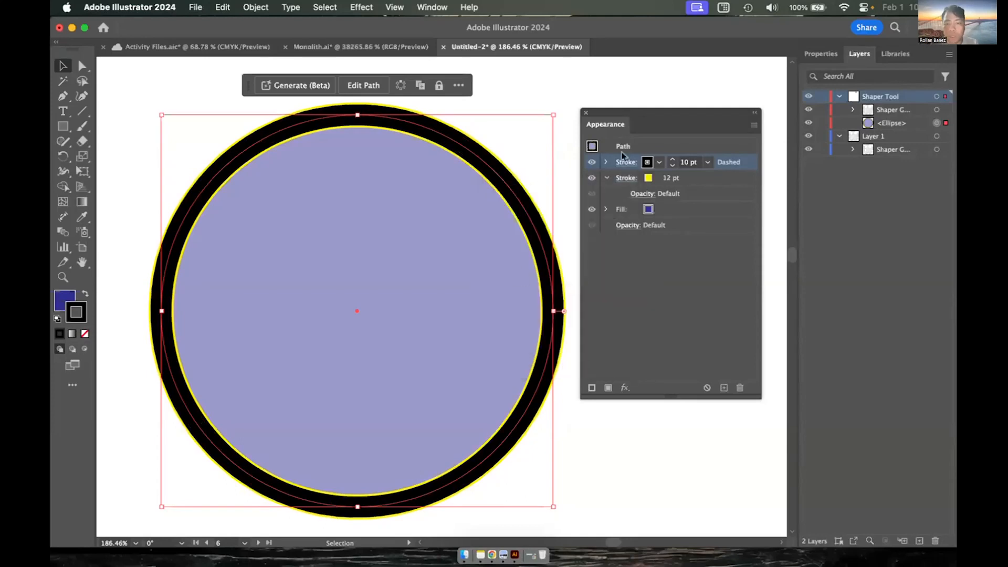
# Step: Set the black stroke's dashes to preserve exact dash and gap lengths, and turn off its Dashed Line option
pyautogui.click(622, 165)
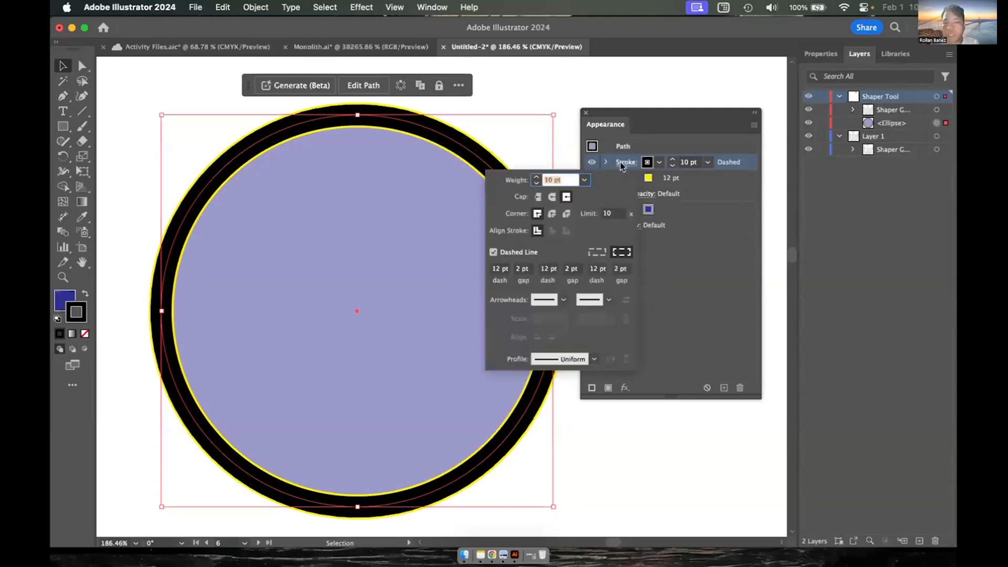
pyautogui.click(596, 253)
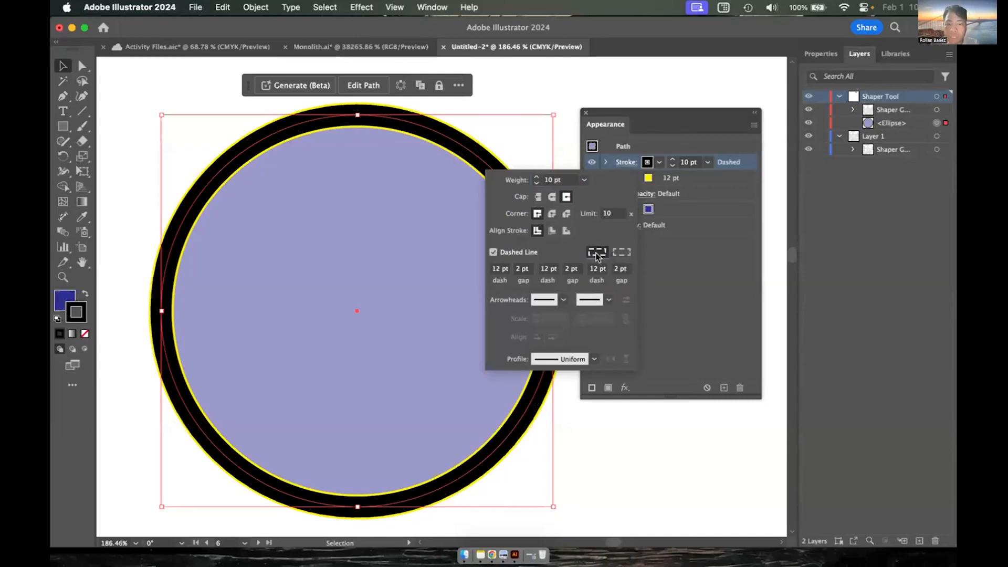
pyautogui.click(496, 253)
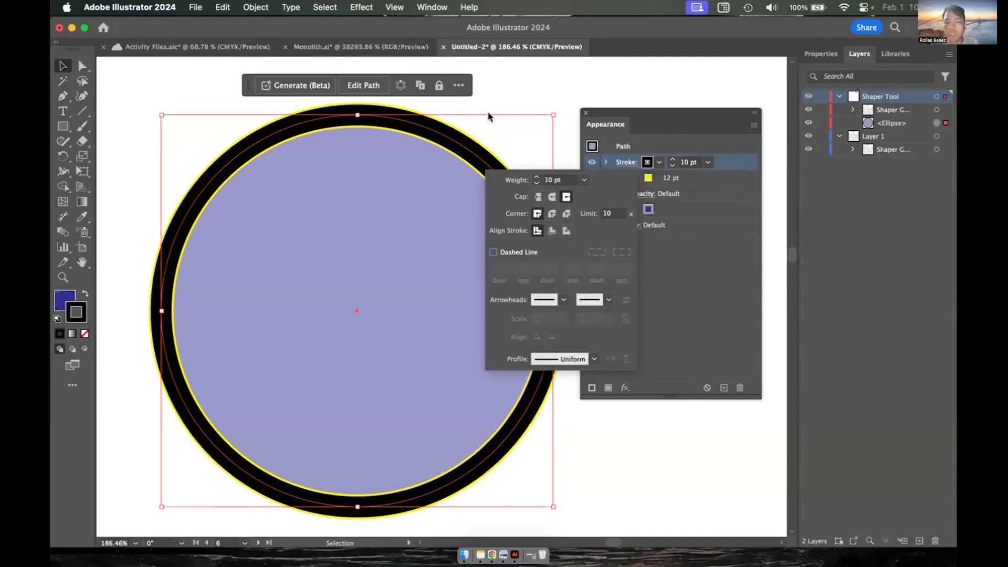
pyautogui.click(522, 126)
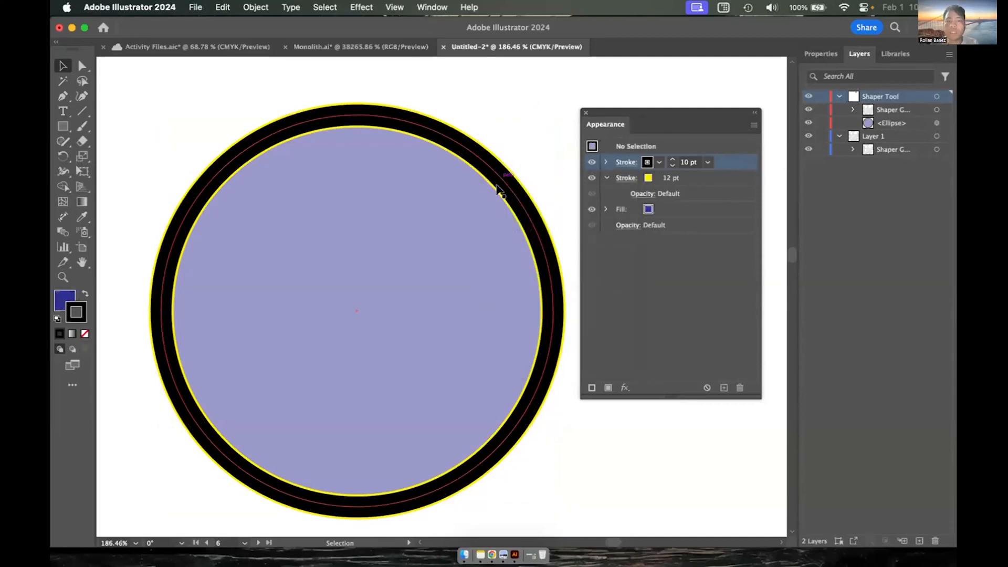
# Step: Turn Dashed Line back on for the circle's black stroke and set all three dashes to 4 pt and all three gaps to 10 pt
pyautogui.click(500, 192)
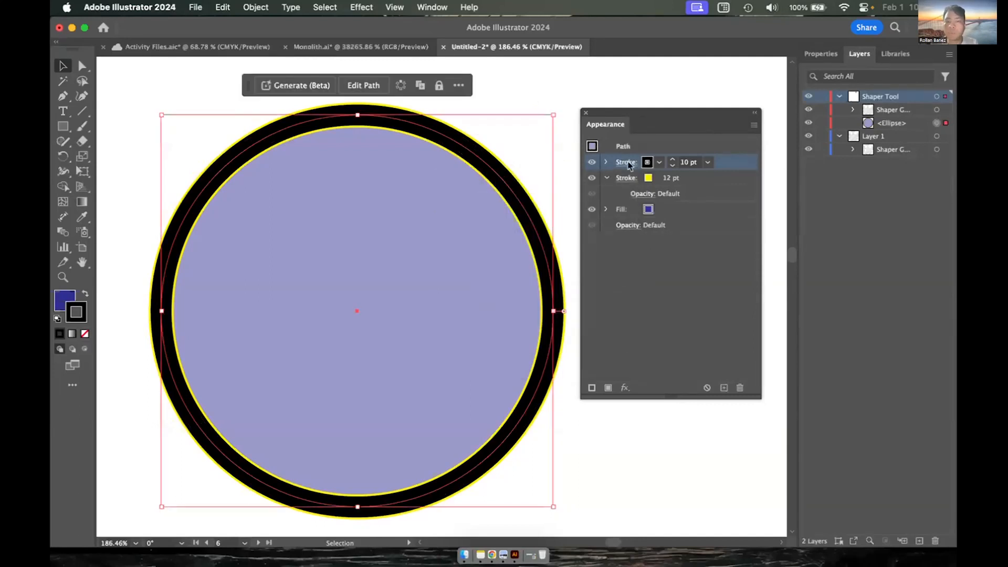
pyautogui.click(626, 163)
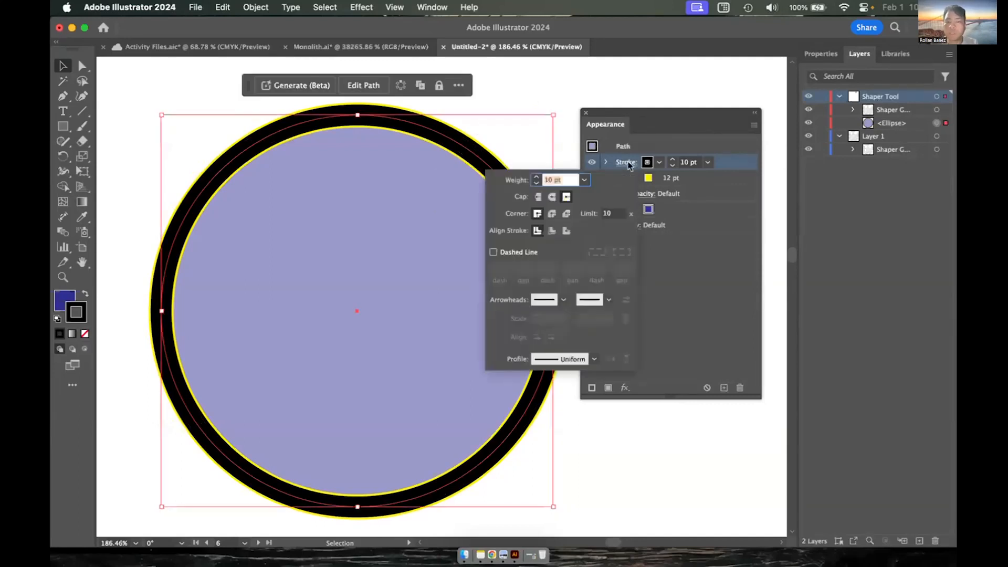
pyautogui.click(519, 252)
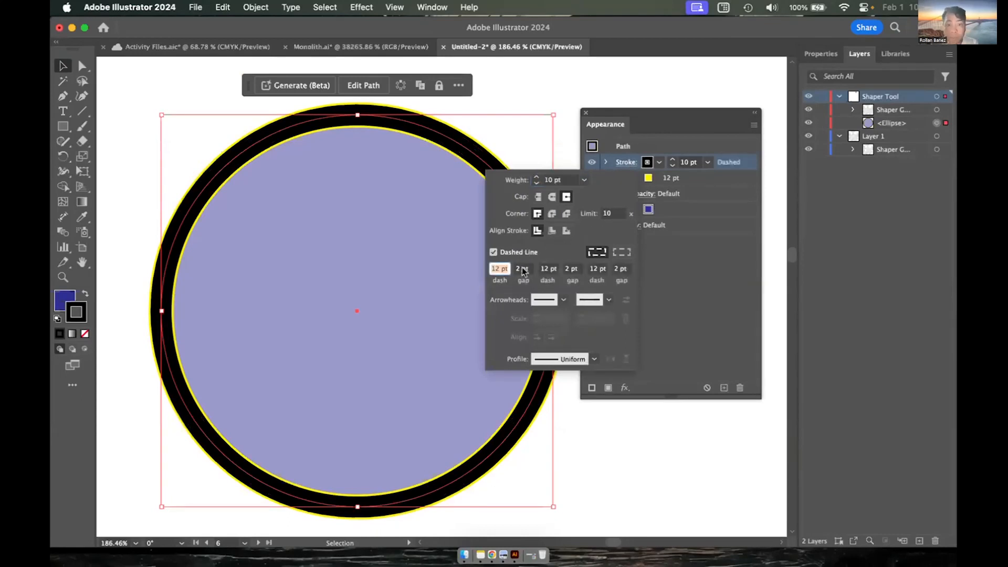
pyautogui.write('4')
pyautogui.click(524, 268)
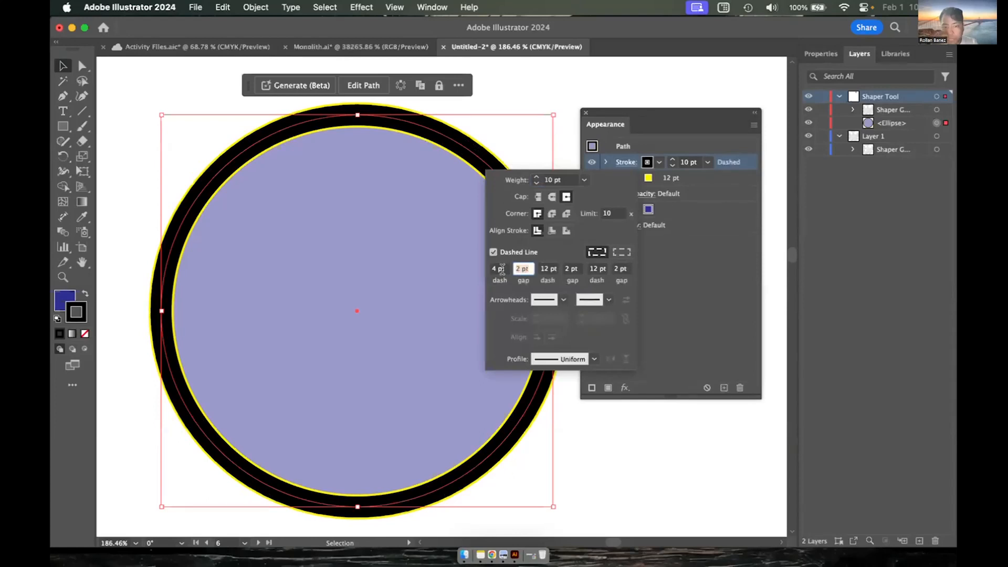
pyautogui.write('10')
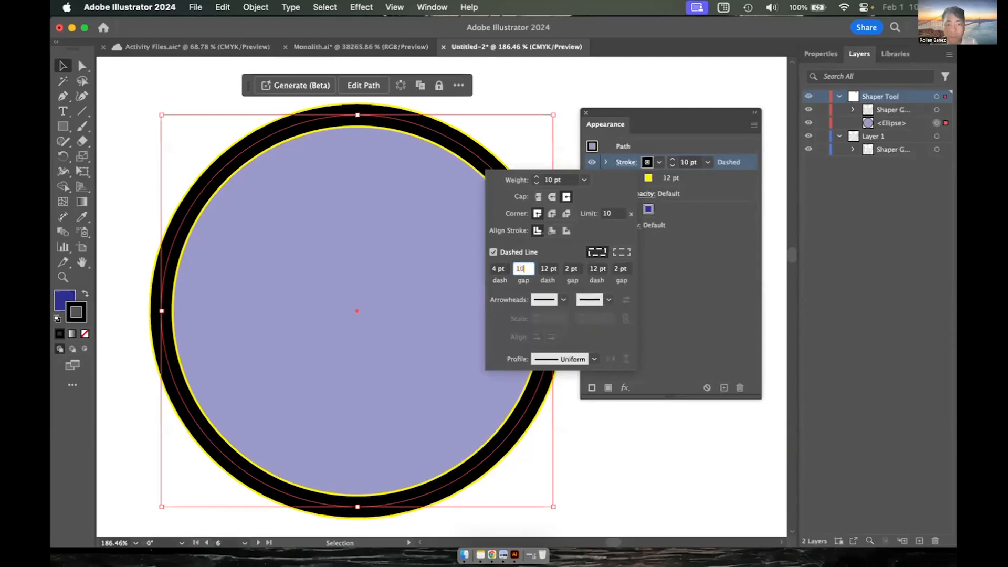
pyautogui.press('Tab')
pyautogui.write('4')
pyautogui.press('Tab')
pyautogui.write('10')
pyautogui.press('Tab')
pyautogui.write('4')
pyautogui.press('Tab')
pyautogui.write('10')
pyautogui.press('Return')
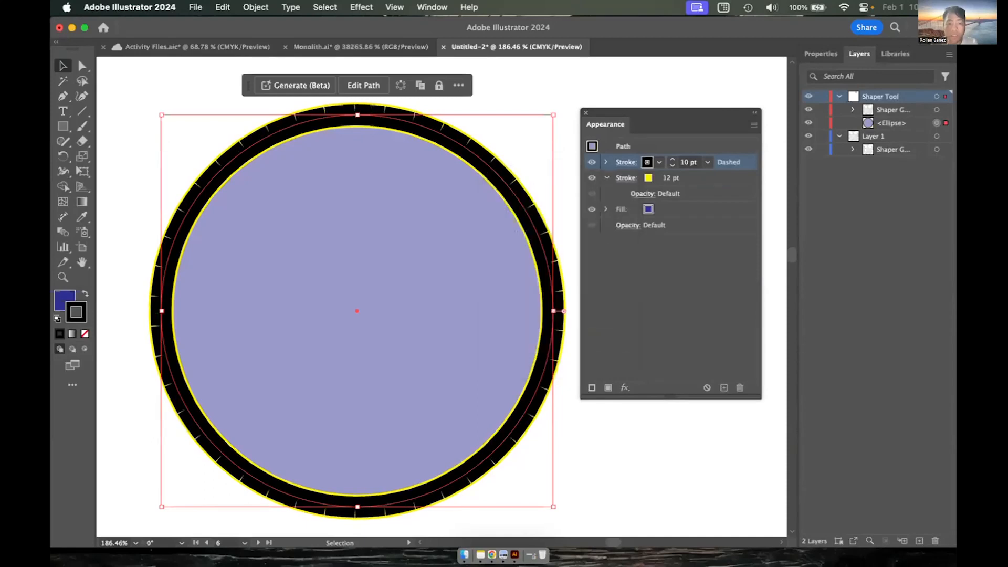
# Step: Add a third stroke to the circle above the black one and colour it white
pyautogui.scroll(5, 502, 335)
pyautogui.scroll(-4, 501, 335)
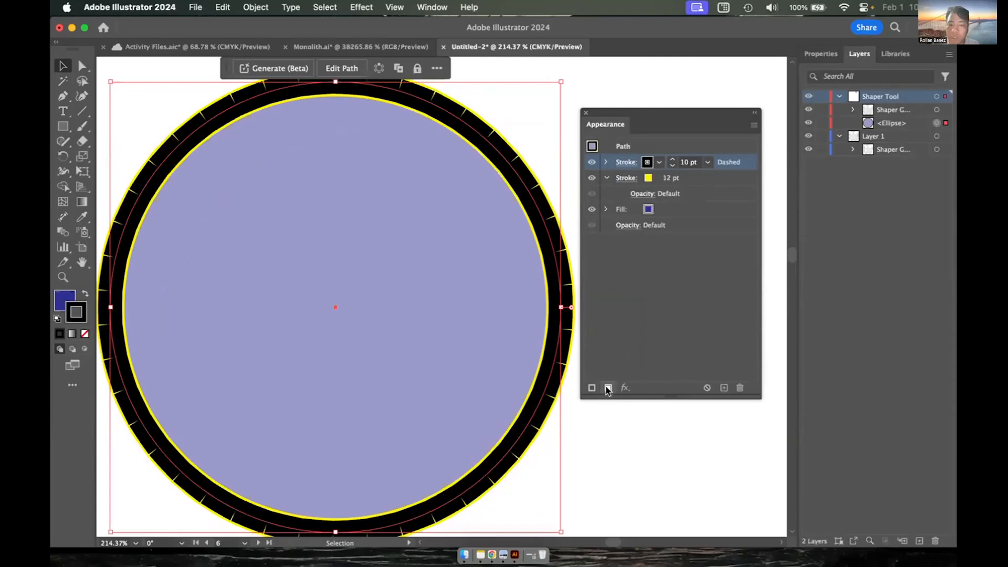
pyautogui.click(593, 388)
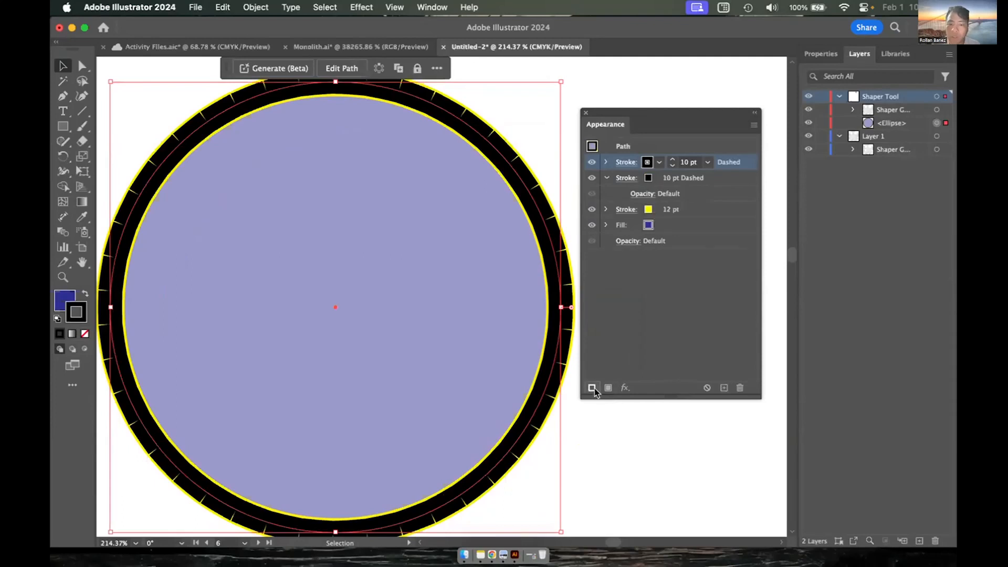
pyautogui.click(658, 162)
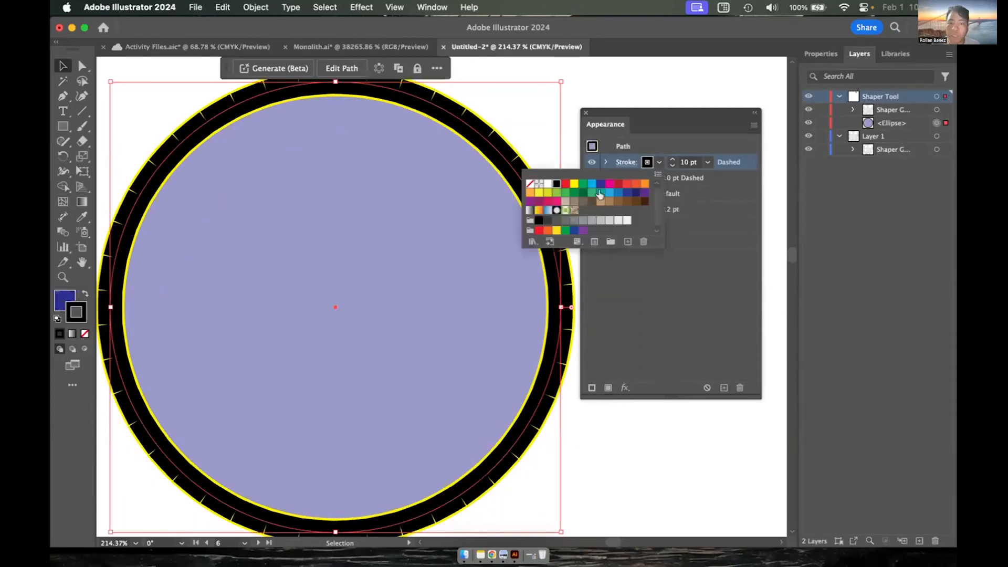
pyautogui.click(549, 185)
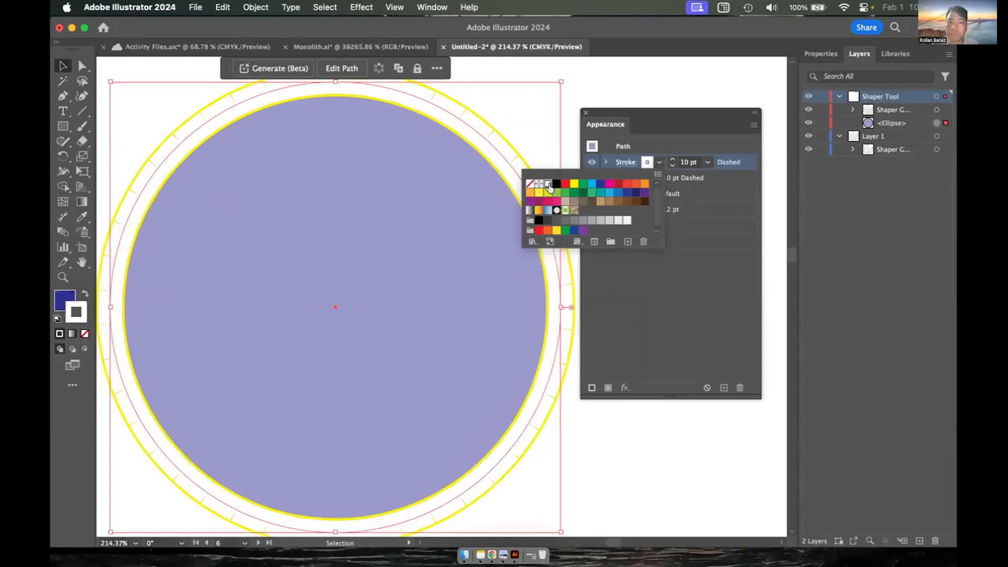
pyautogui.click(665, 269)
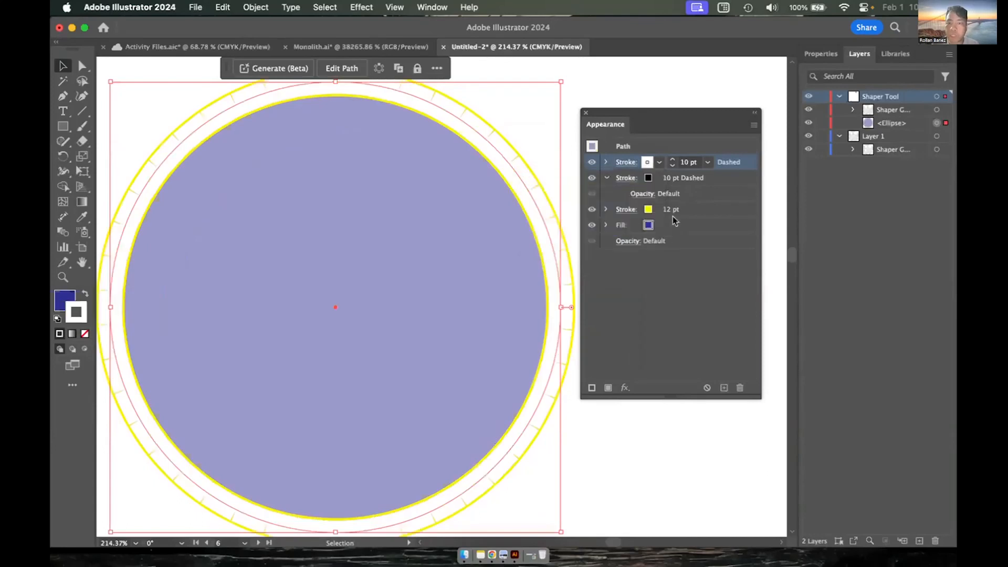
# Step: Reduce the weight of the circle's white stroke to 2 pt
pyautogui.click(672, 166)
pyautogui.click(672, 166)
pyautogui.click(672, 167)
pyautogui.click(673, 167)
pyautogui.click(672, 166)
pyautogui.click(672, 166)
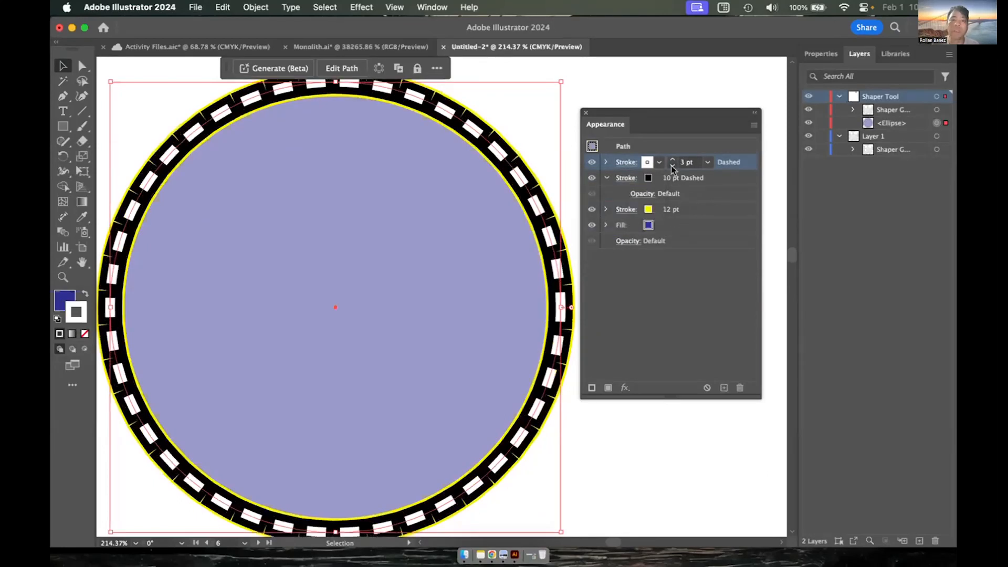
pyautogui.click(672, 167)
pyautogui.click(672, 166)
pyautogui.click(672, 166)
pyautogui.click(672, 159)
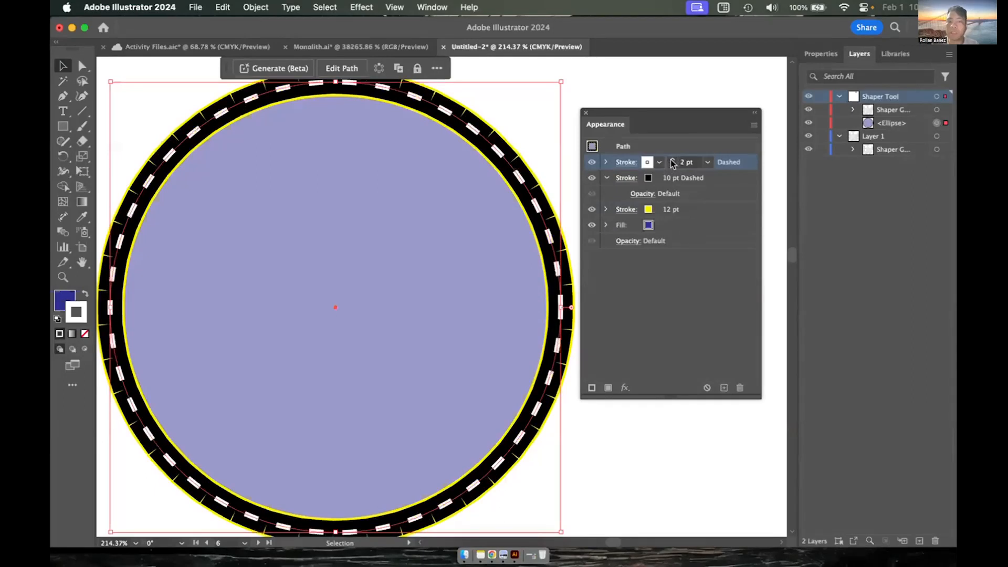
# Step: Turn off the Dashed Line option for the white stroke and set its weight to 0.5 pt
pyautogui.click(606, 163)
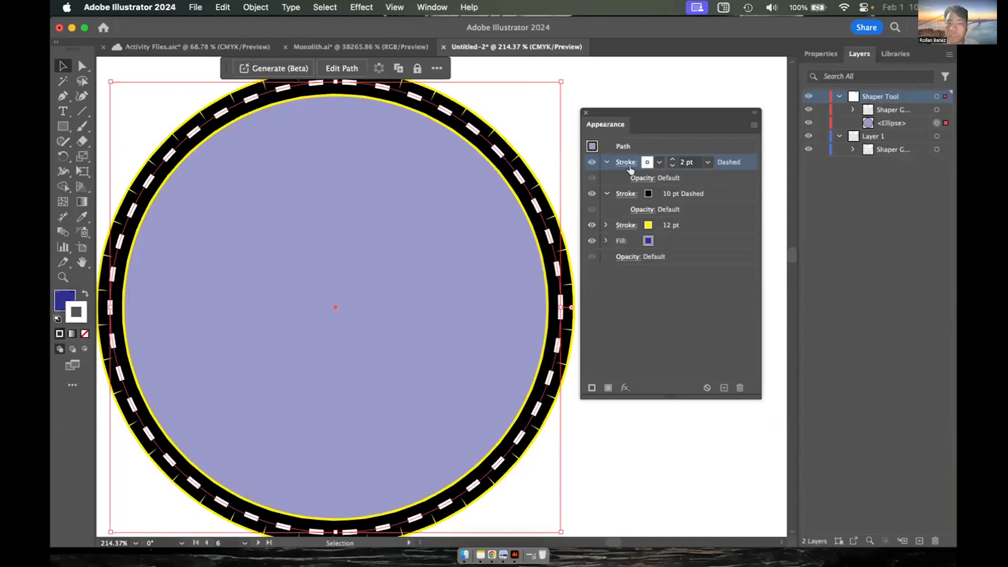
pyautogui.click(629, 165)
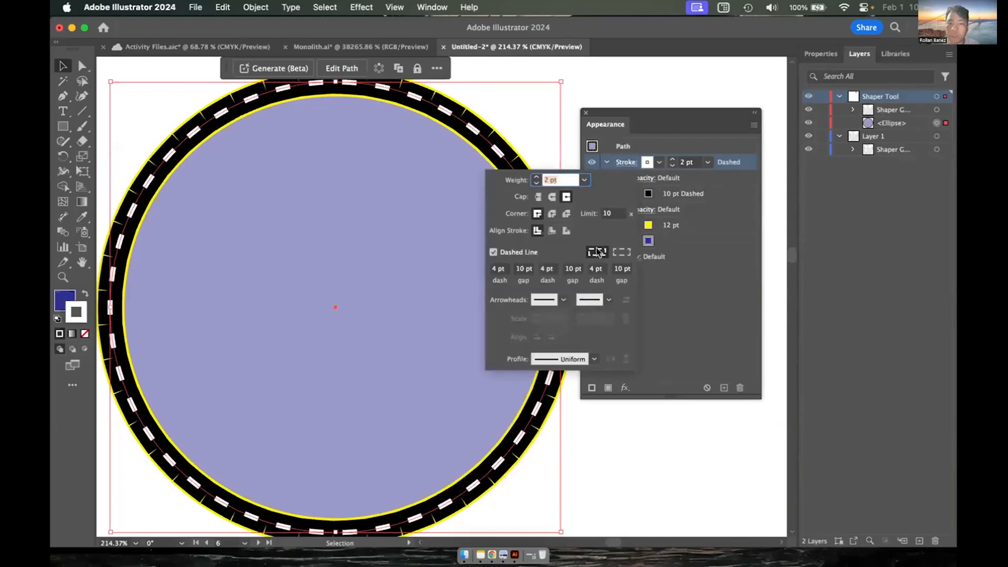
pyautogui.click(493, 252)
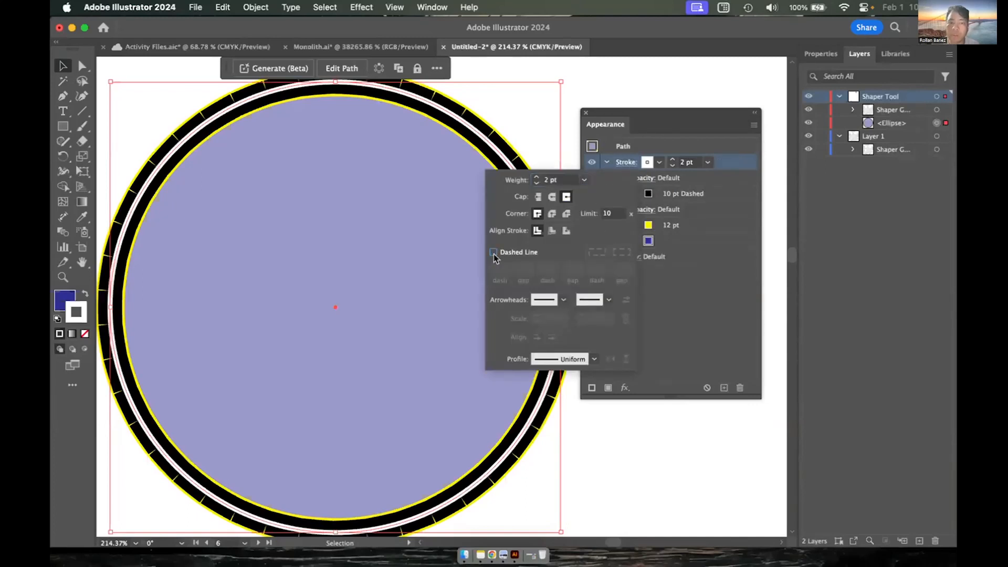
pyautogui.click(536, 182)
pyautogui.click(536, 183)
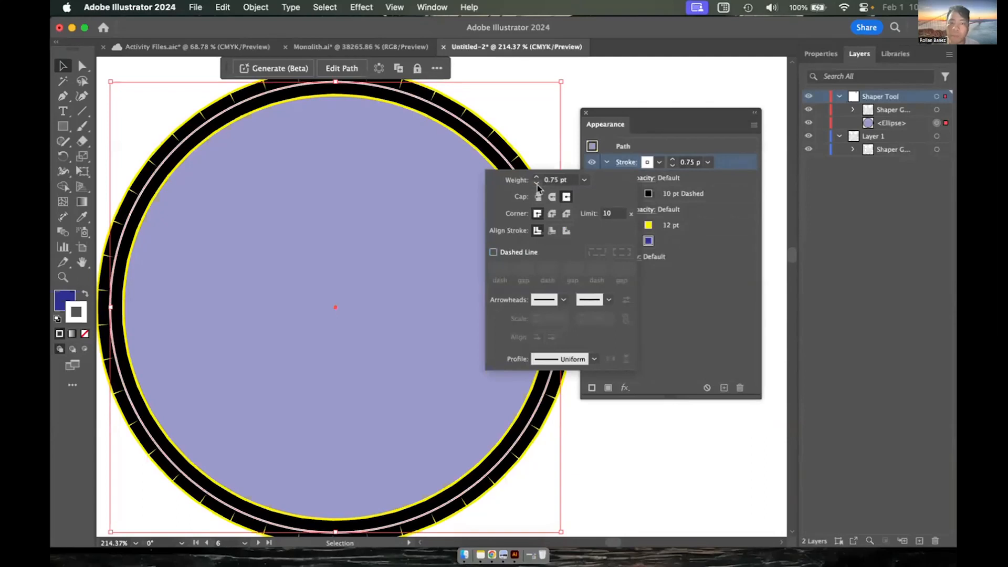
pyautogui.click(537, 183)
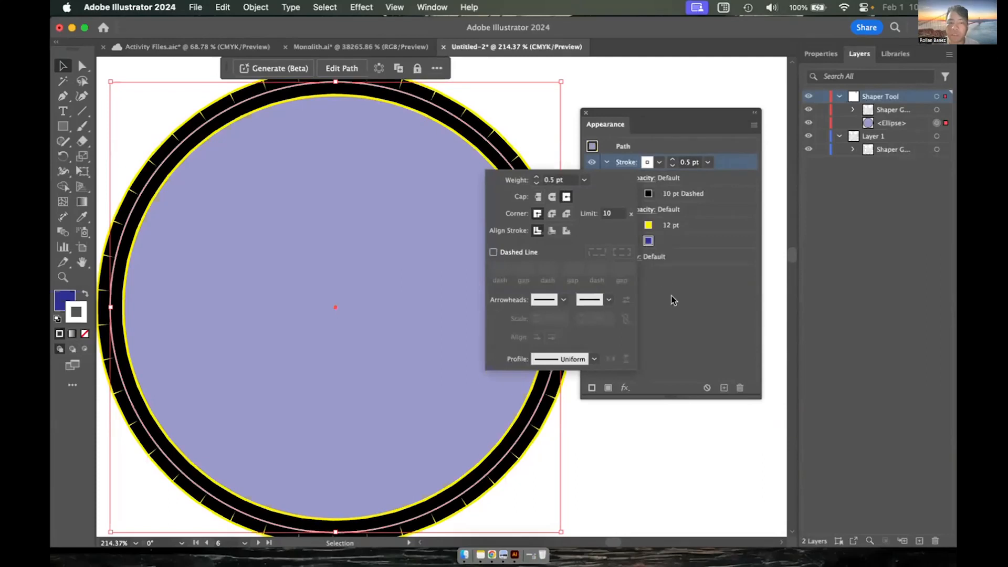
# Step: Add the Arrow 1 arrowhead to the start of the white stroke and deselect the circle
pyautogui.click(562, 301)
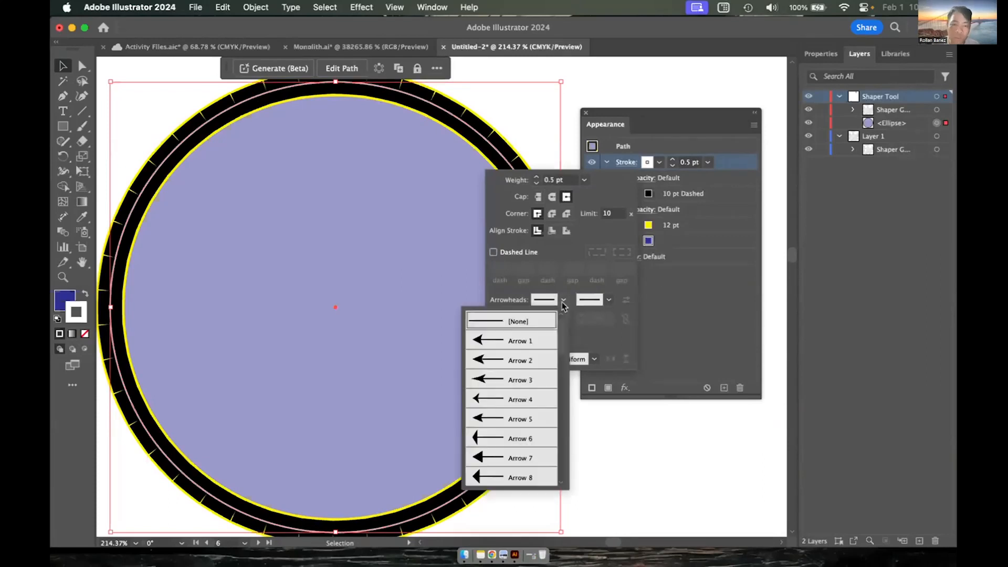
pyautogui.click(499, 339)
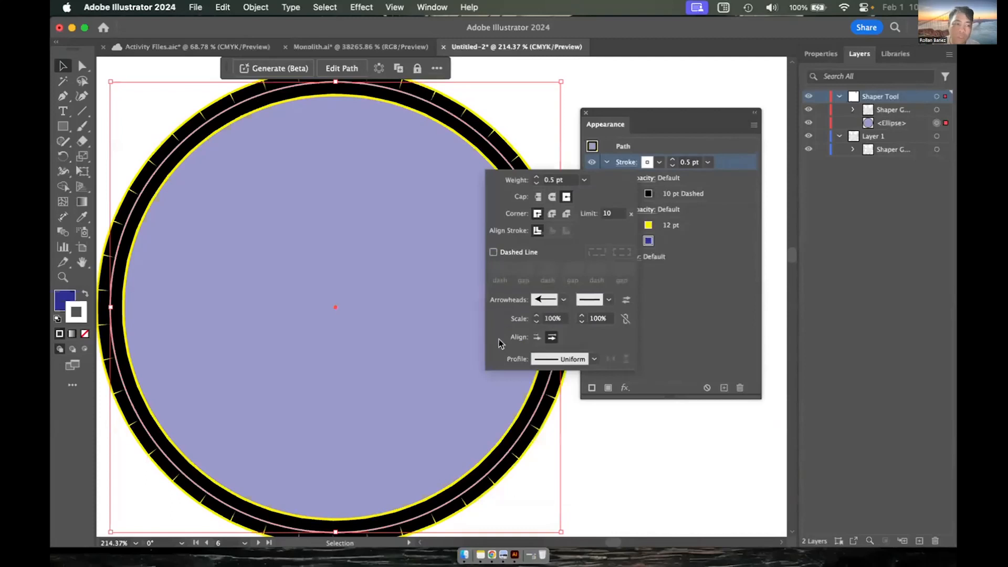
pyautogui.click(682, 322)
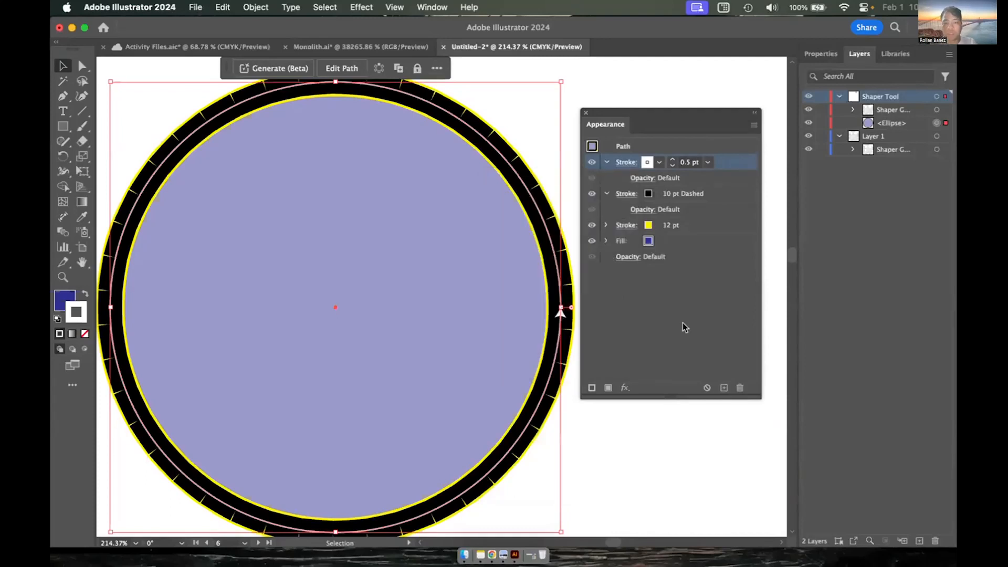
pyautogui.click(640, 441)
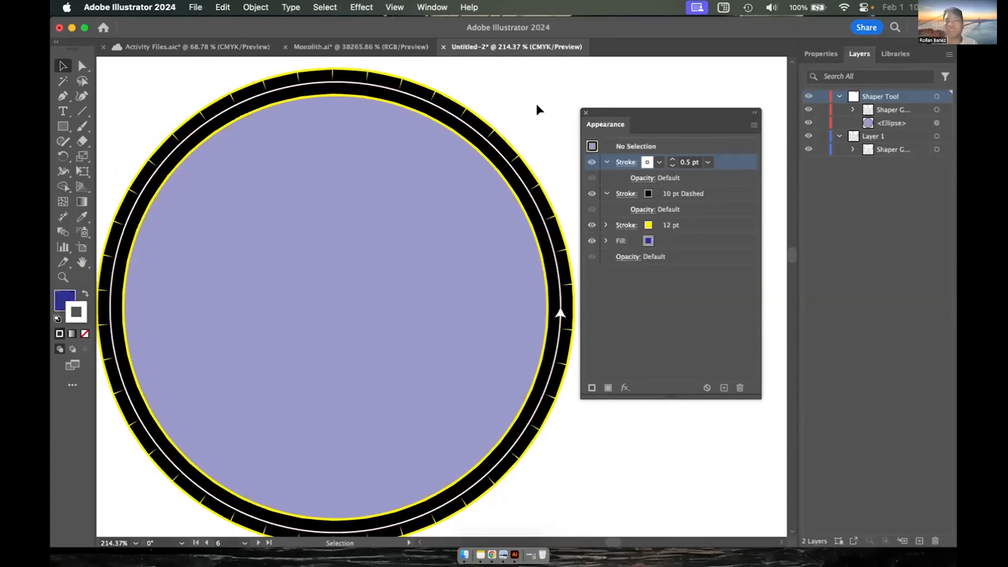
# Step: Add a second fill to the circle and move it to the bottom of its appearance stack, beneath the semi-transparent blue fill
pyautogui.moveTo(614, 24); pyautogui.dragTo(616, 45)
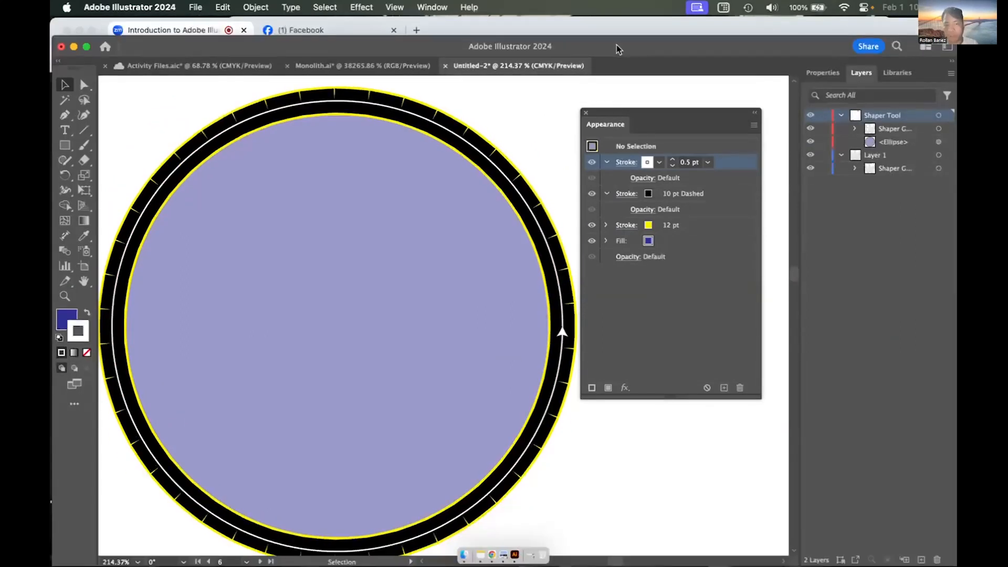
pyautogui.click(533, 216)
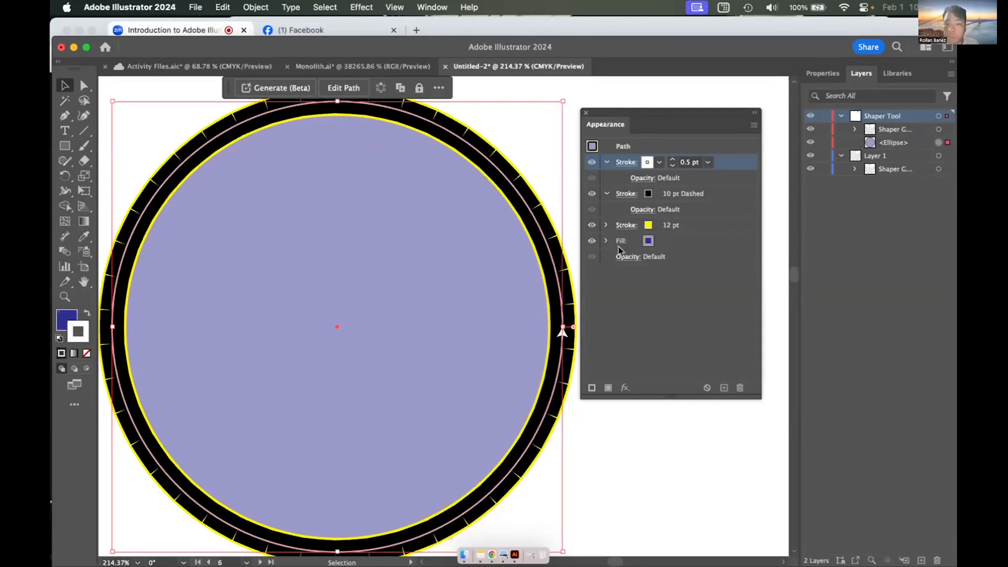
pyautogui.click(607, 388)
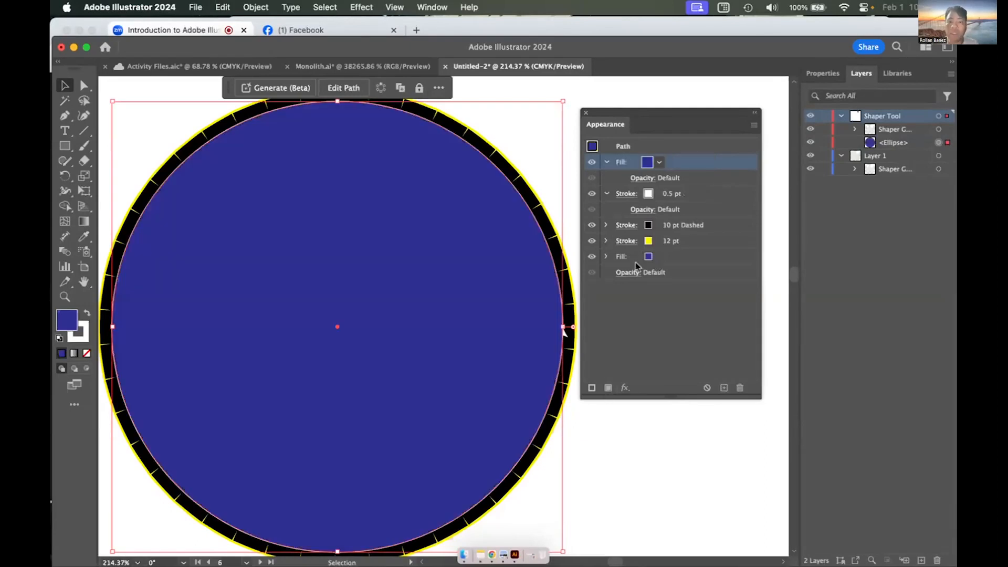
pyautogui.moveTo(688, 165); pyautogui.dragTo(681, 264)
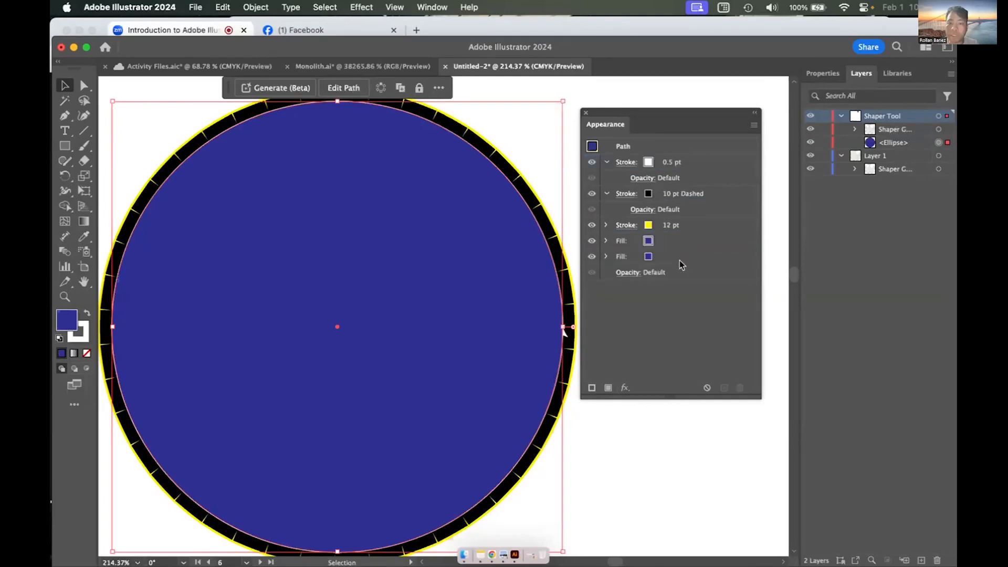
# Step: Colour the circle's bottom fill red
pyautogui.click(607, 257)
pyautogui.click(648, 260)
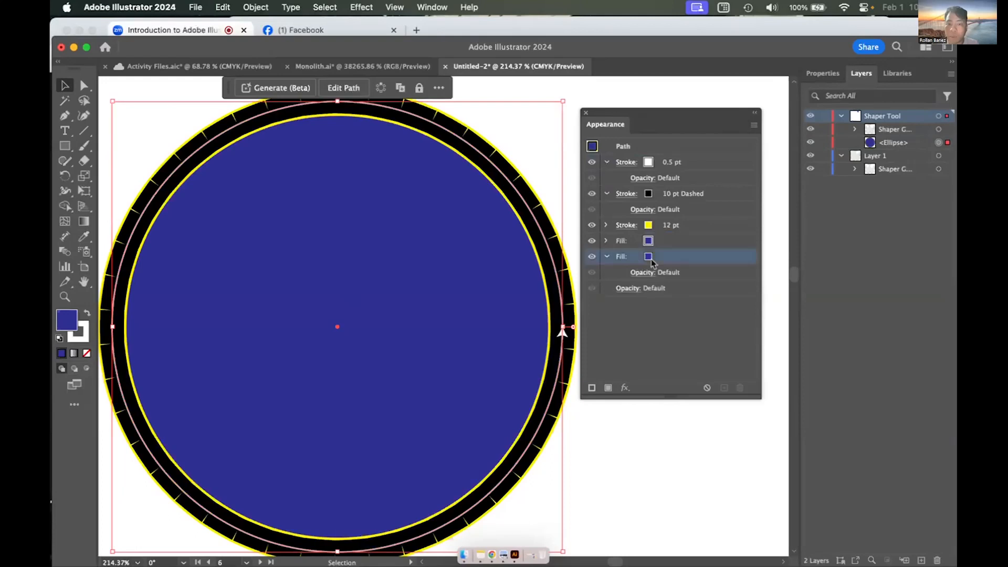
pyautogui.click(658, 256)
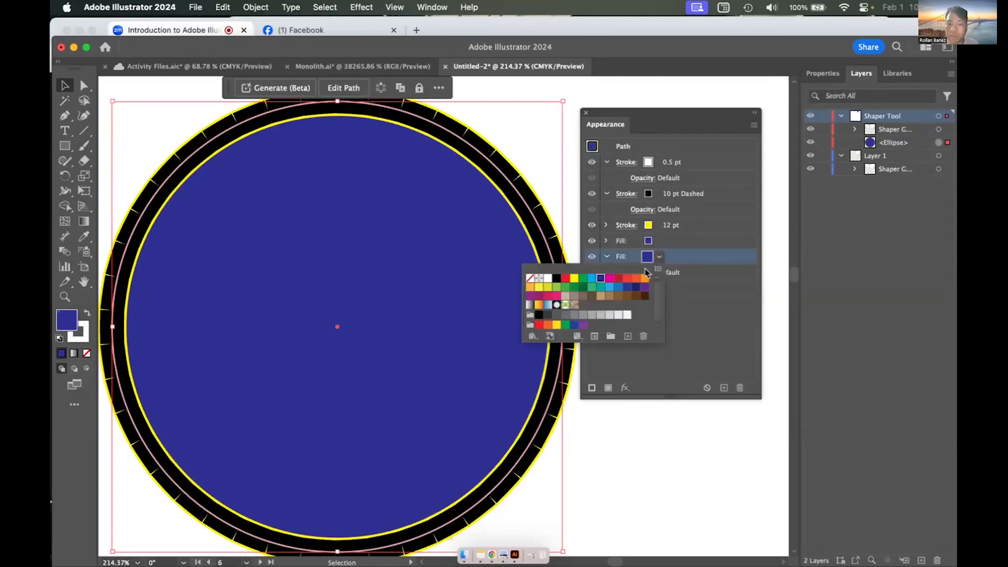
pyautogui.click(617, 278)
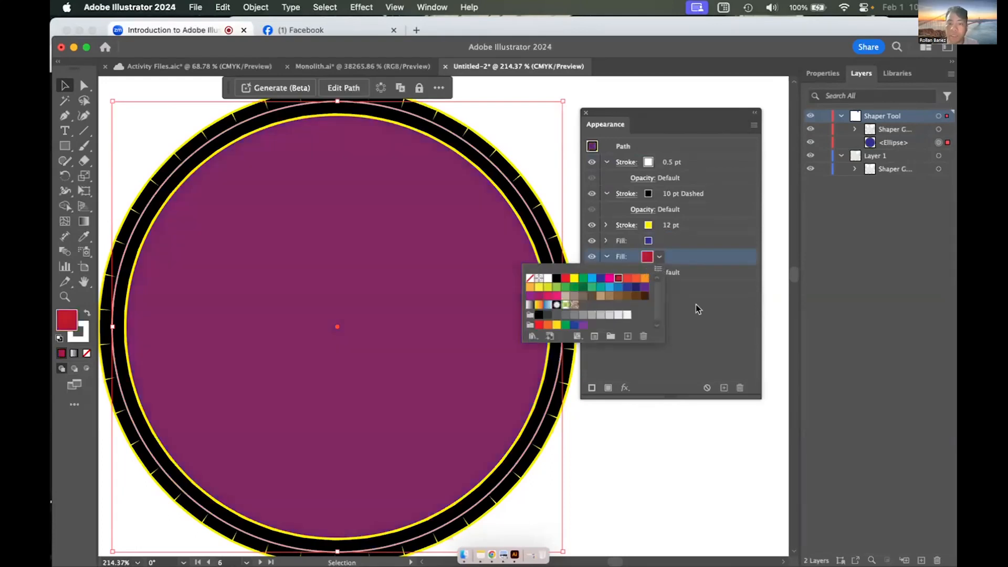
pyautogui.click(684, 336)
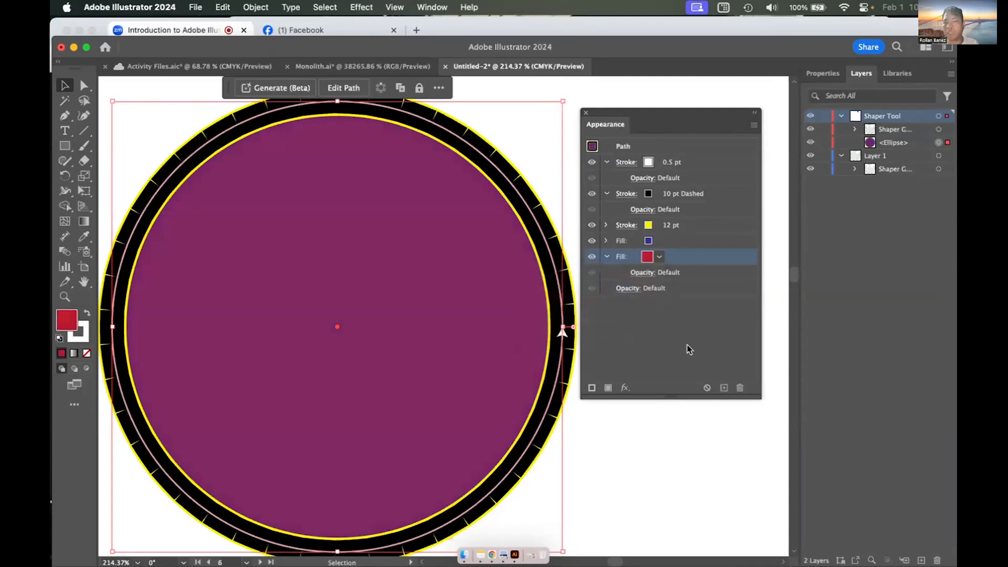
# Step: Try Multiply and Overlay on the red fill, settle on the Difference blending mode, and turn on Isolate Blending
pyautogui.click(644, 274)
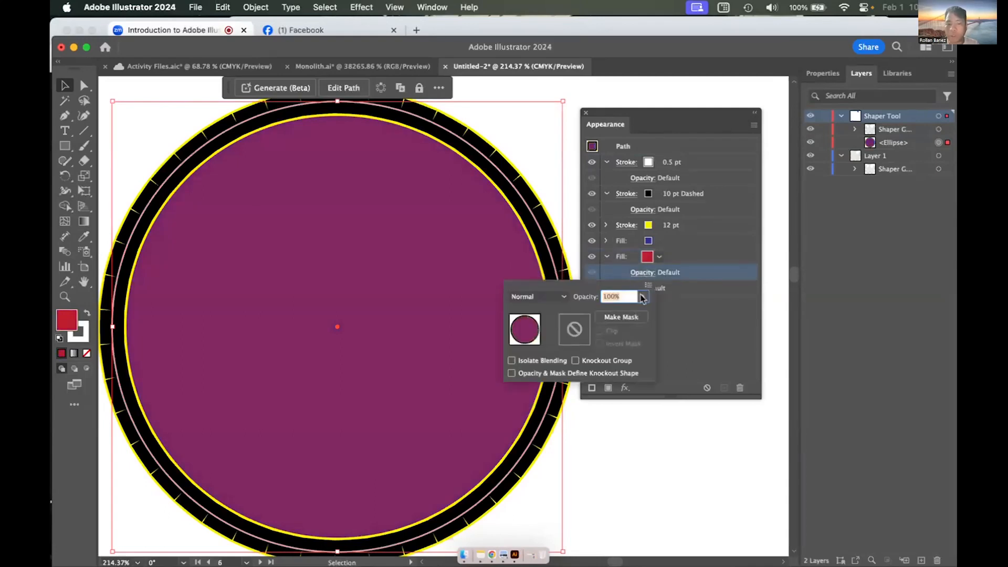
pyautogui.click(681, 251)
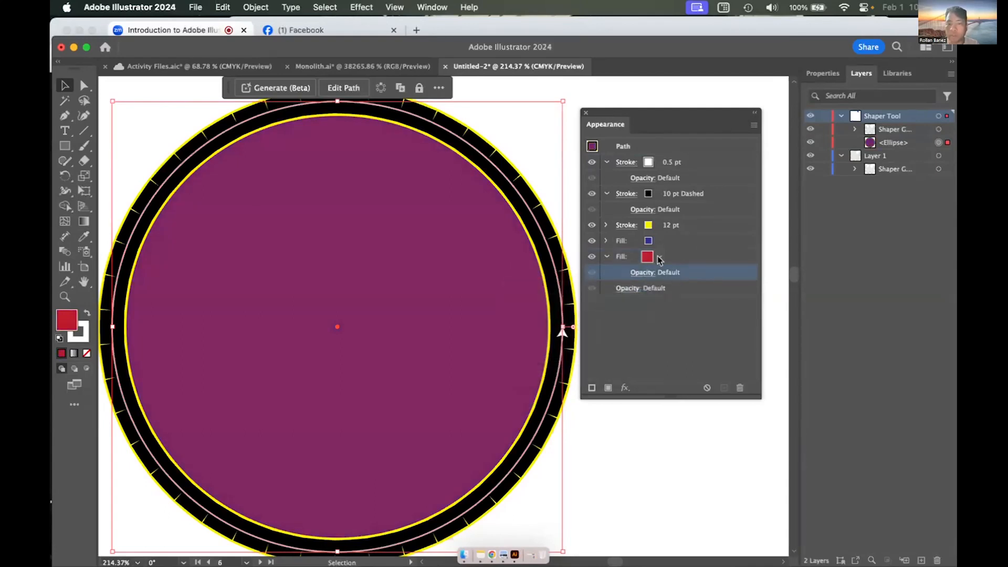
pyautogui.click(641, 272)
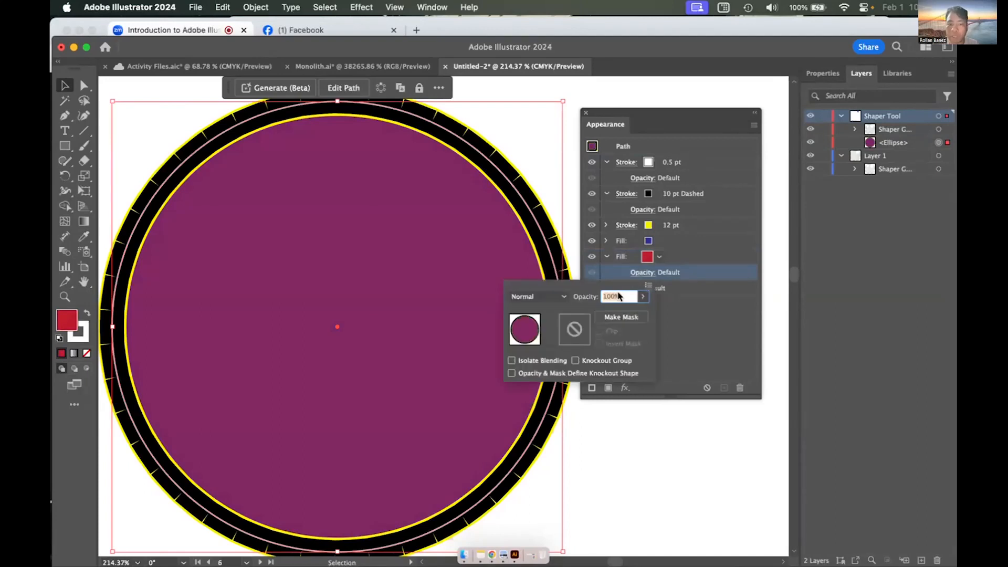
pyautogui.click(549, 297)
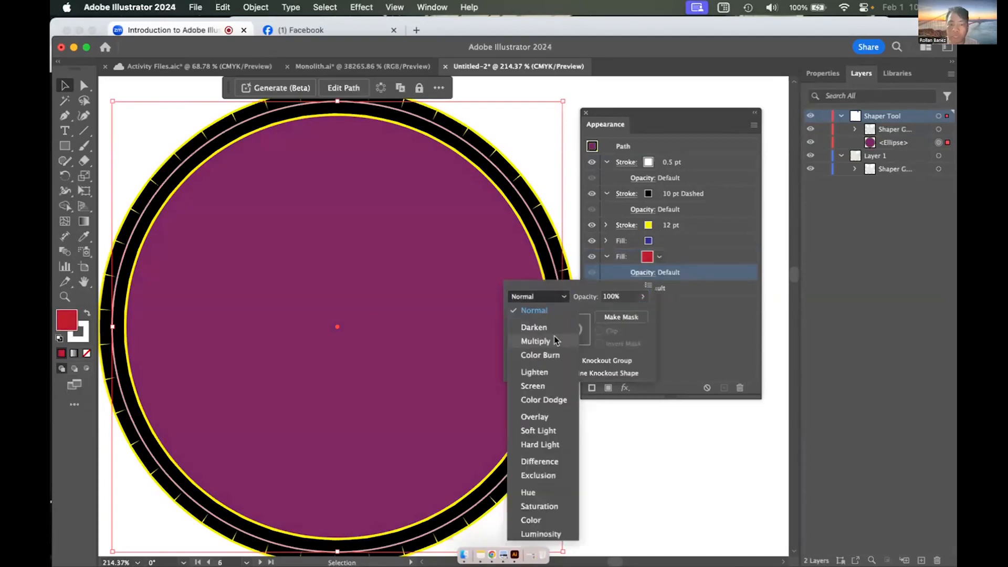
pyautogui.click(536, 340)
pyautogui.click(563, 297)
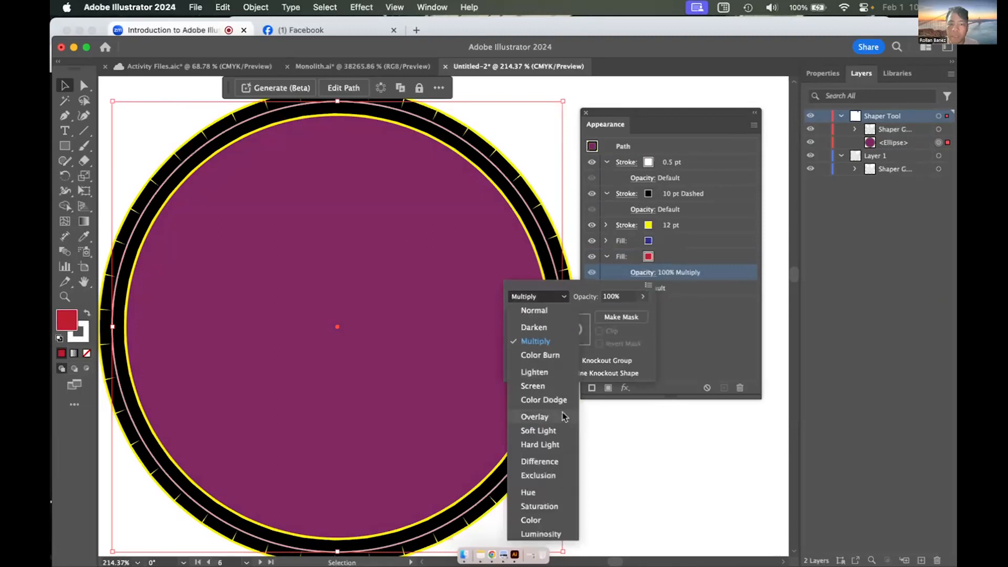
pyautogui.click(534, 417)
pyautogui.click(557, 297)
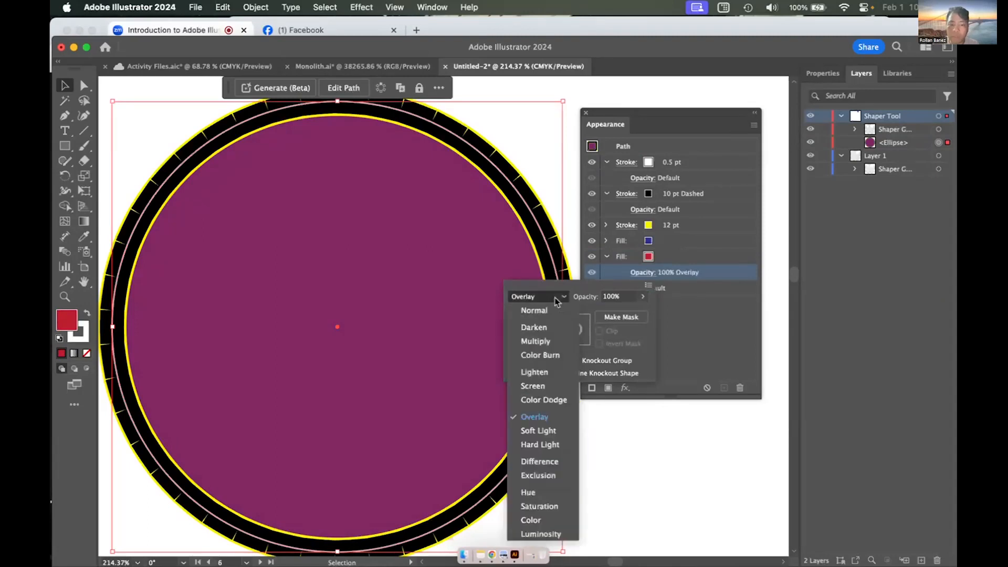
pyautogui.click(546, 460)
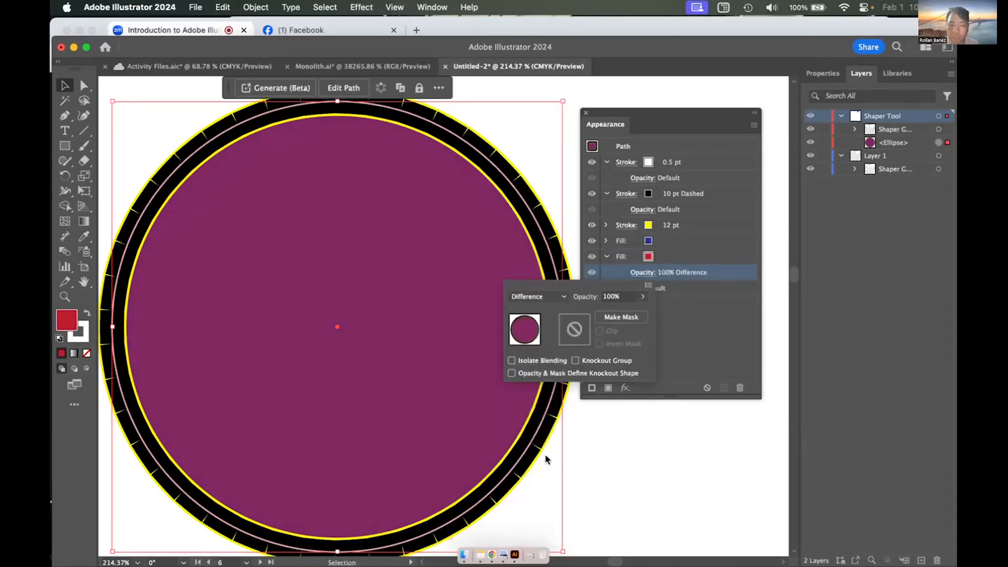
pyautogui.click(545, 363)
# Step: Try an opacity mask on the red fill, release it and close the transparency settings
pyautogui.click(622, 317)
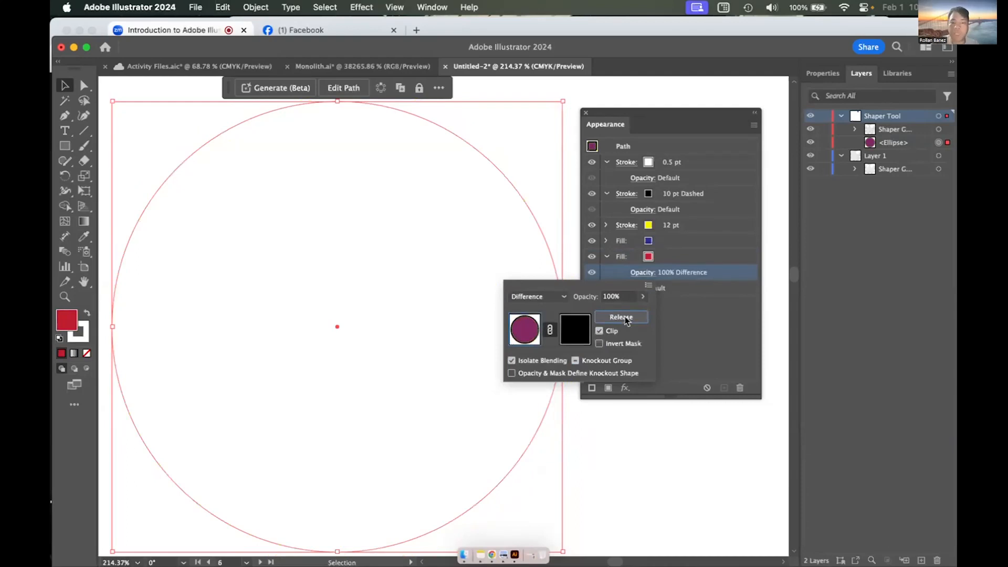
pyautogui.click(622, 317)
pyautogui.click(711, 323)
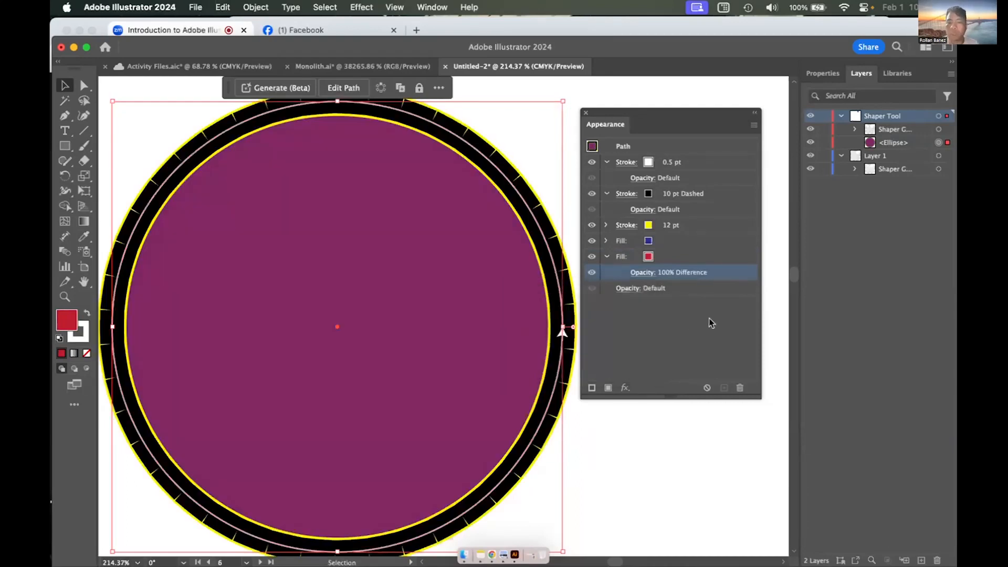
# Step: Try green on the circle's upper fill, and settle on orange
pyautogui.click(650, 243)
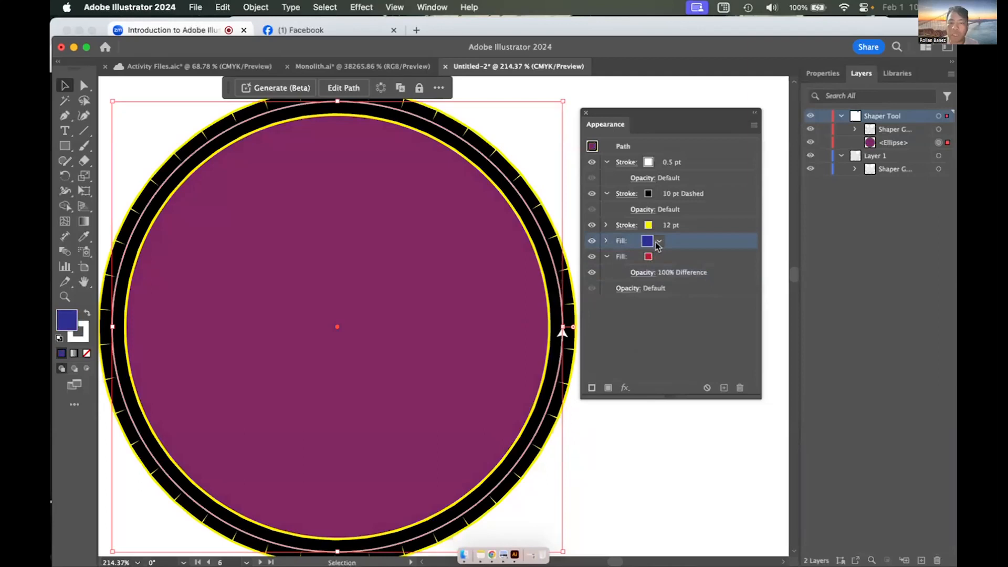
pyautogui.click(659, 243)
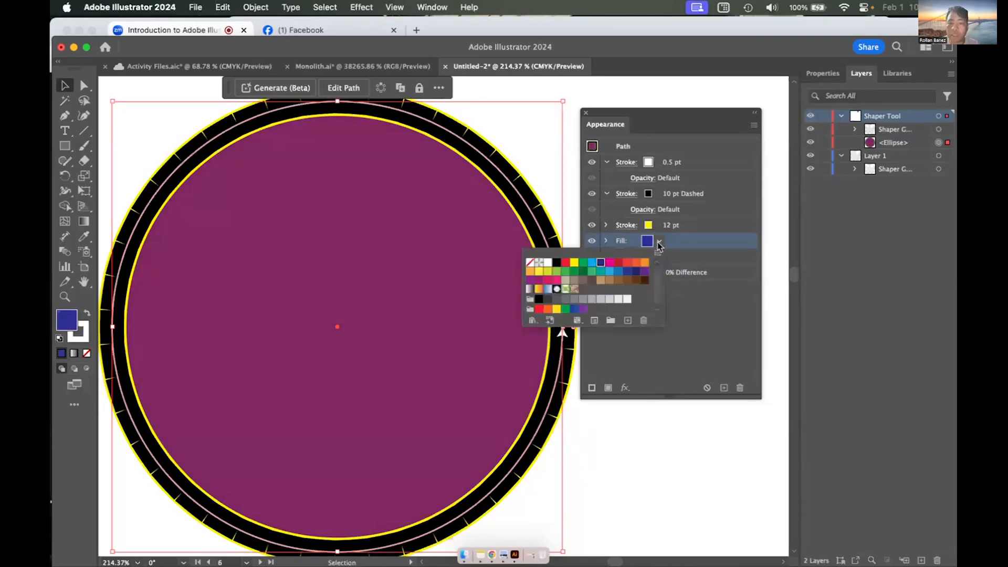
pyautogui.click(583, 265)
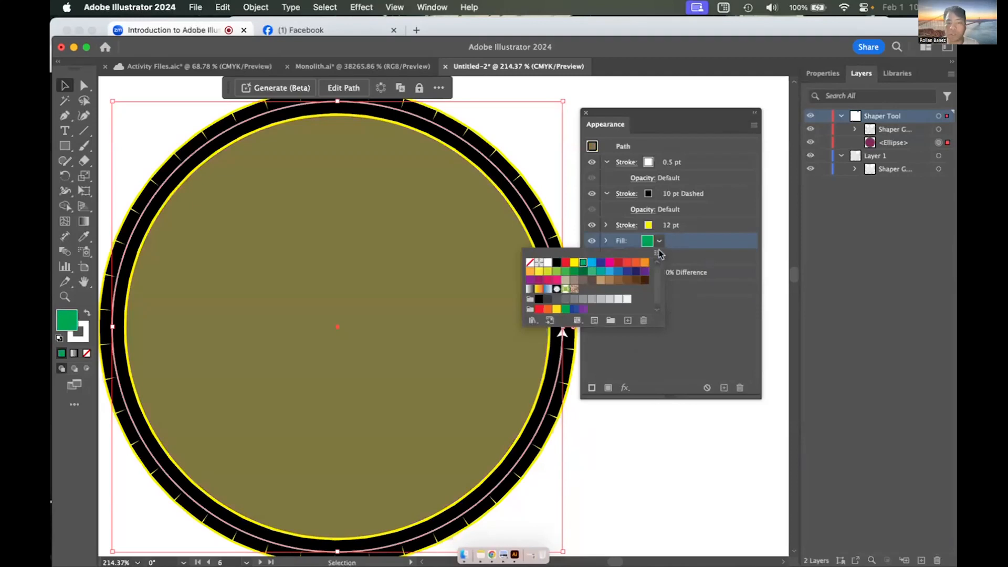
pyautogui.click(644, 263)
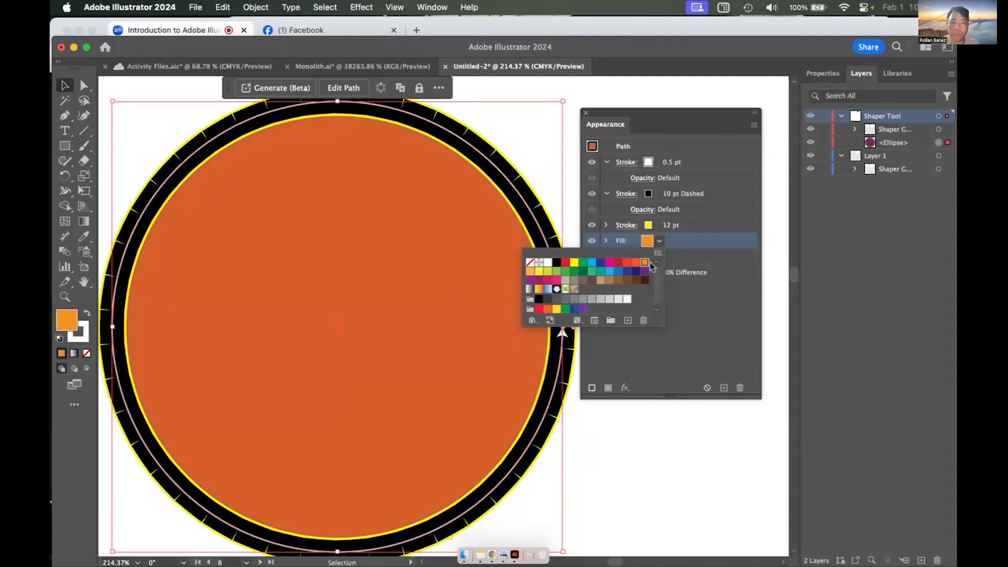
pyautogui.click(700, 297)
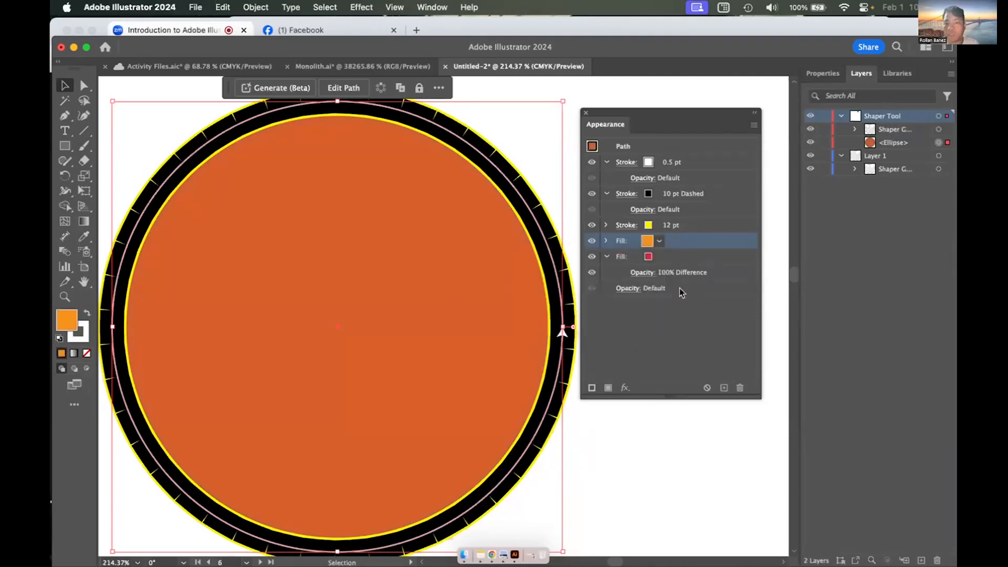
# Step: Set the opacity of the circle's red fill to 60%
pyautogui.click(642, 273)
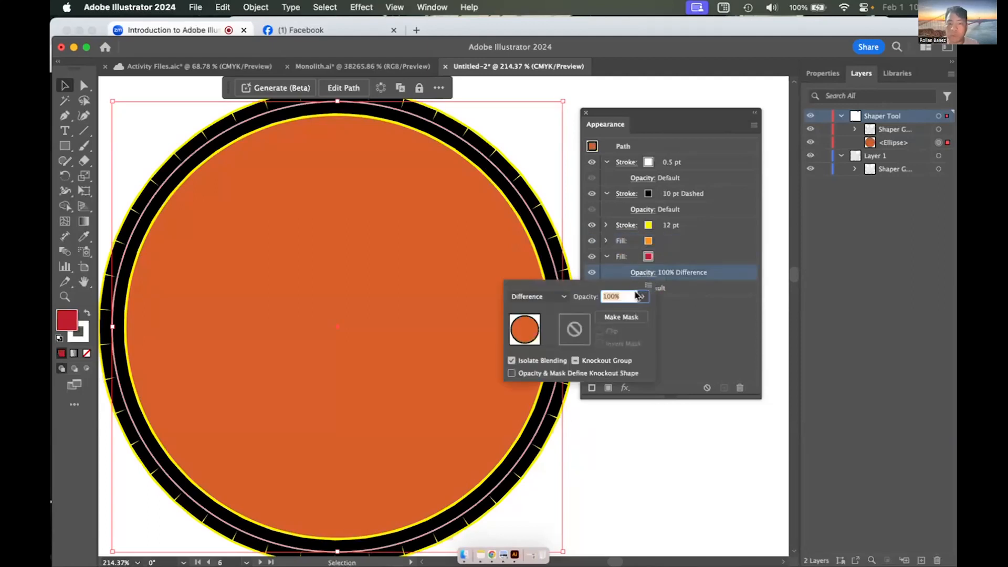
pyautogui.write('60')
pyautogui.press('Return')
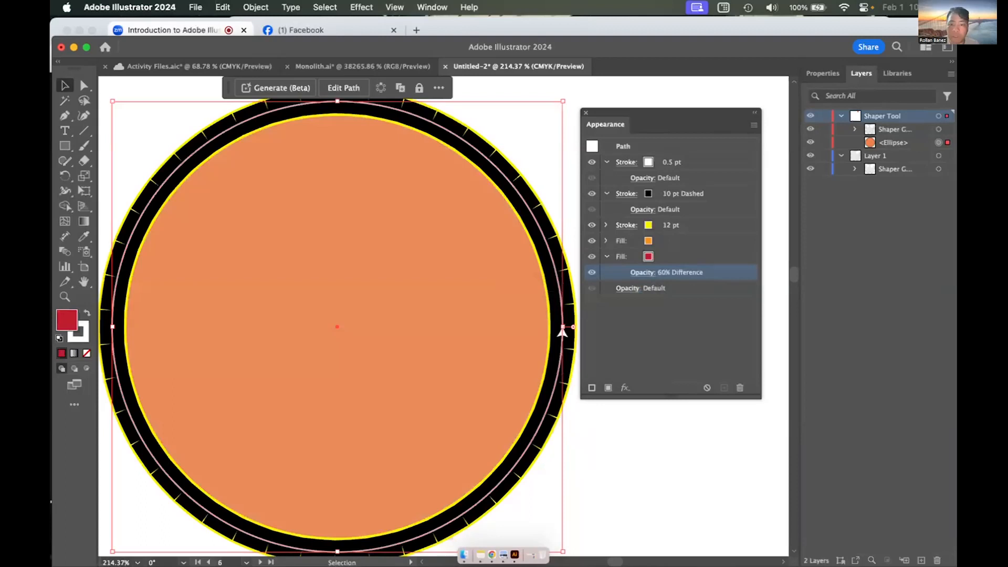
pyautogui.click(673, 331)
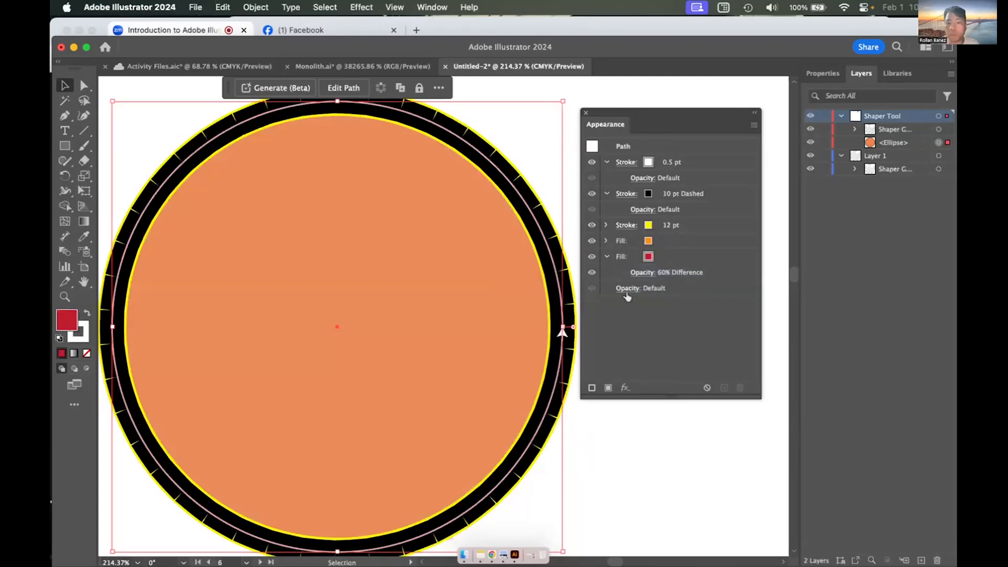
# Step: Set the overall opacity of the circle to 50% and deselect it
pyautogui.click(626, 292)
pyautogui.write('50')
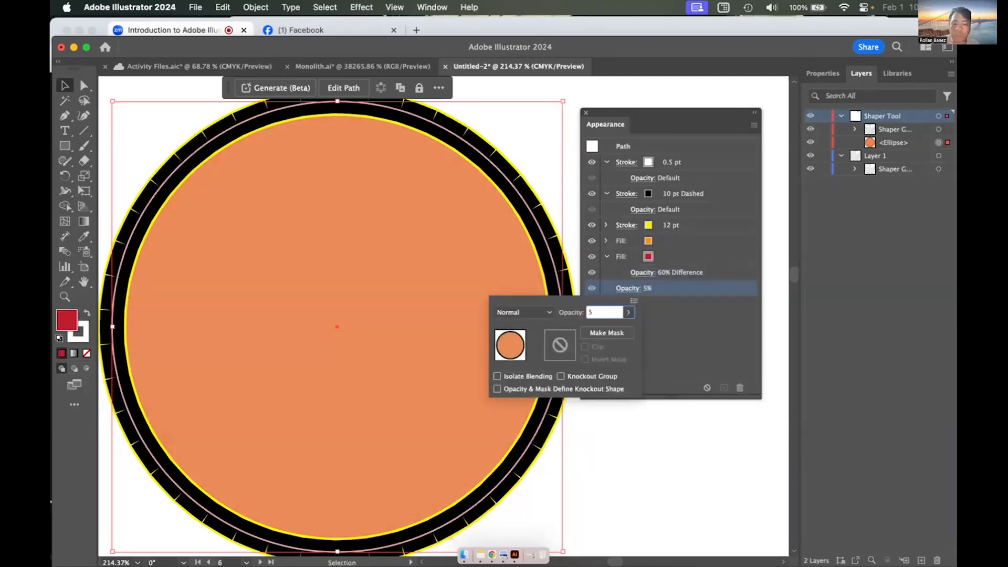
pyautogui.press('Return')
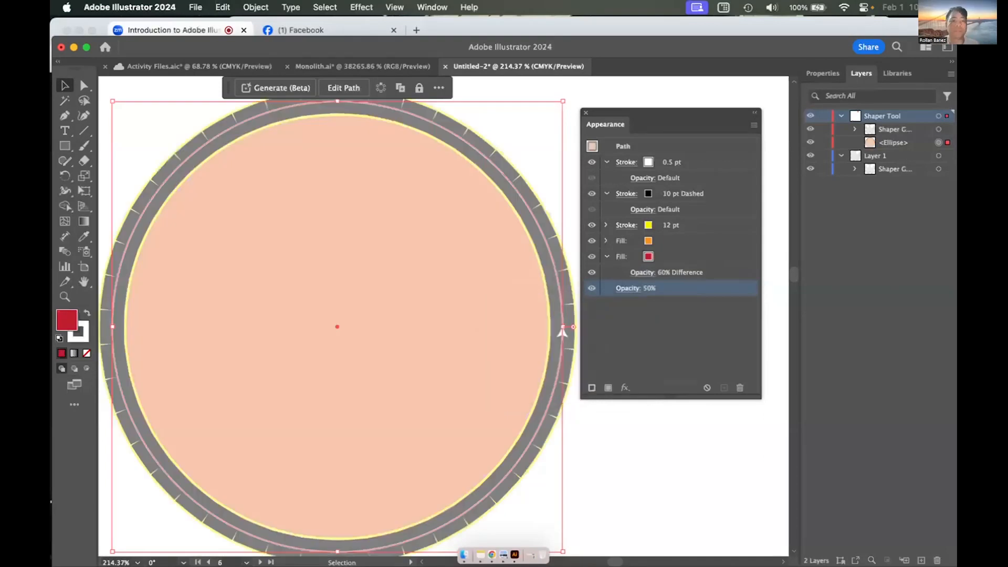
pyautogui.click(644, 424)
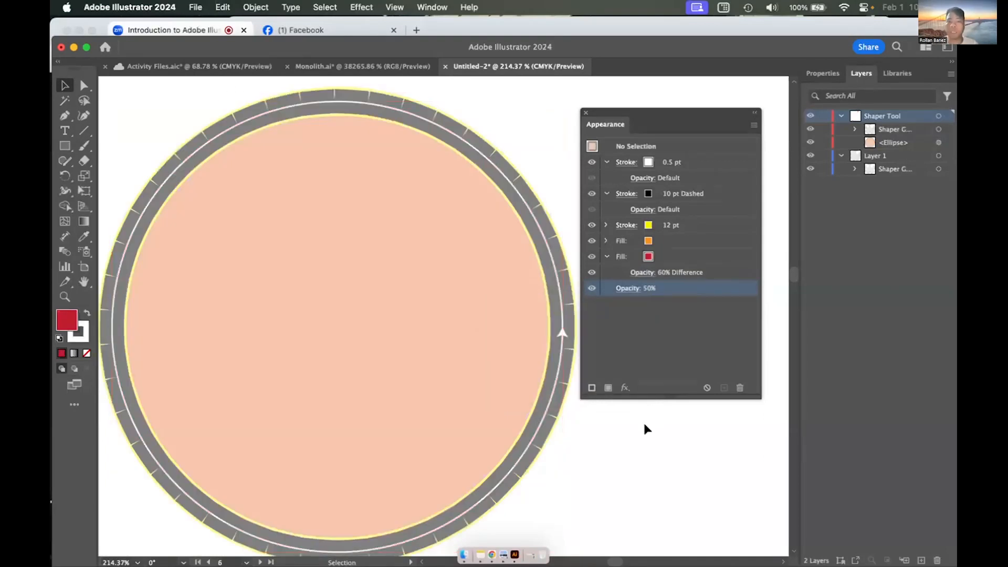
# Step: Select the circle, try Reduce to Basic Appearance on it, and undo the reduction
pyautogui.click(378, 245)
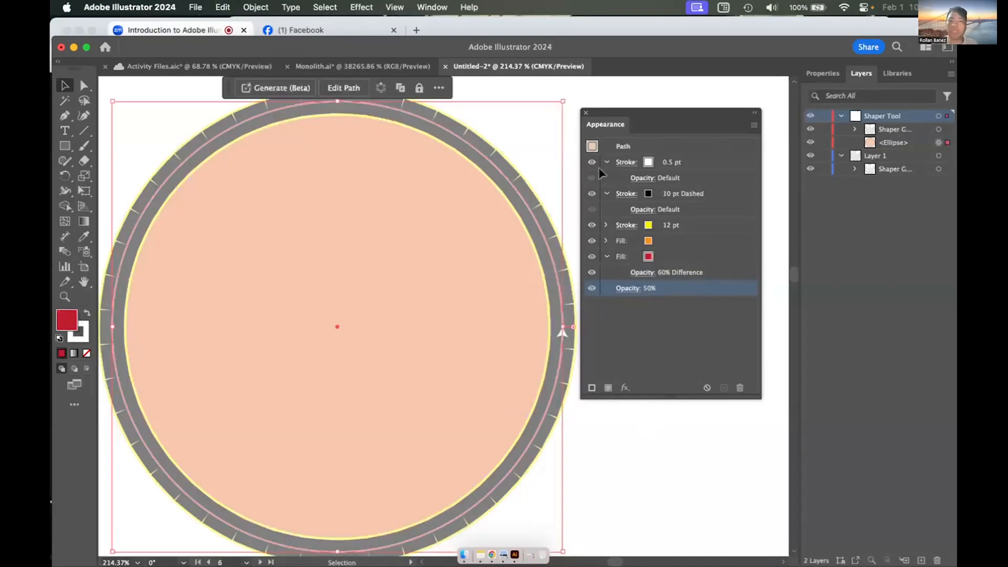
pyautogui.click(754, 125)
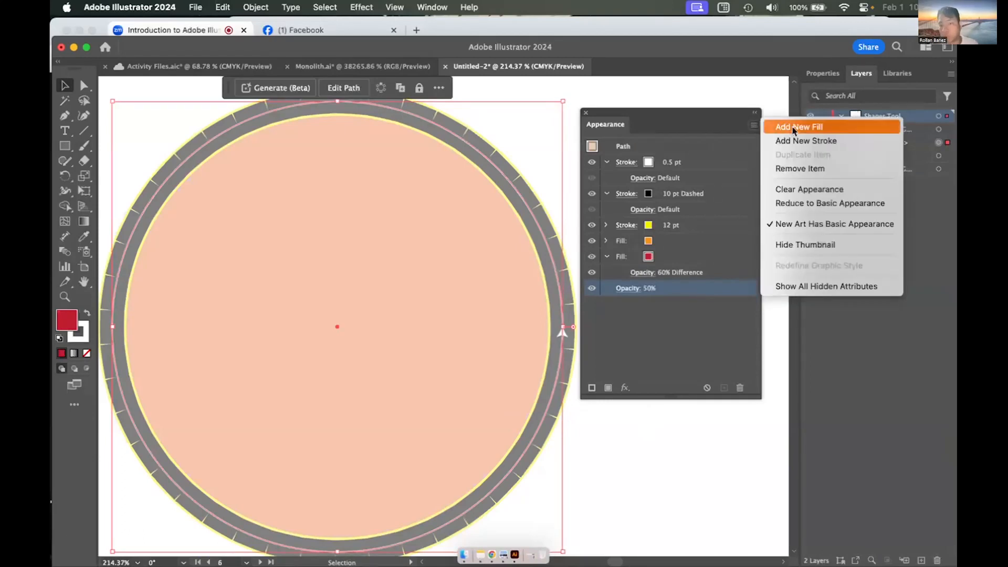
pyautogui.click(788, 204)
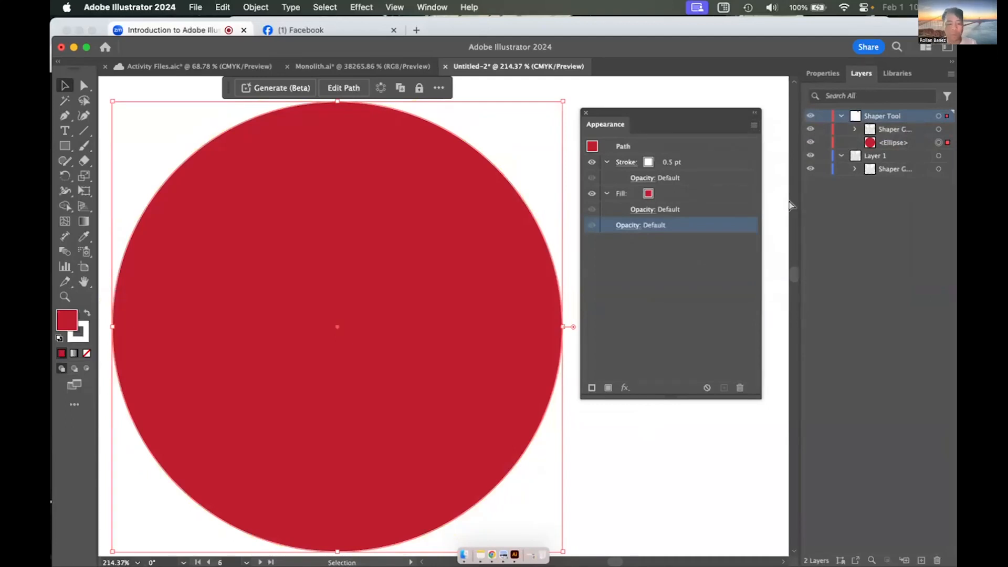
pyautogui.press('super+z')
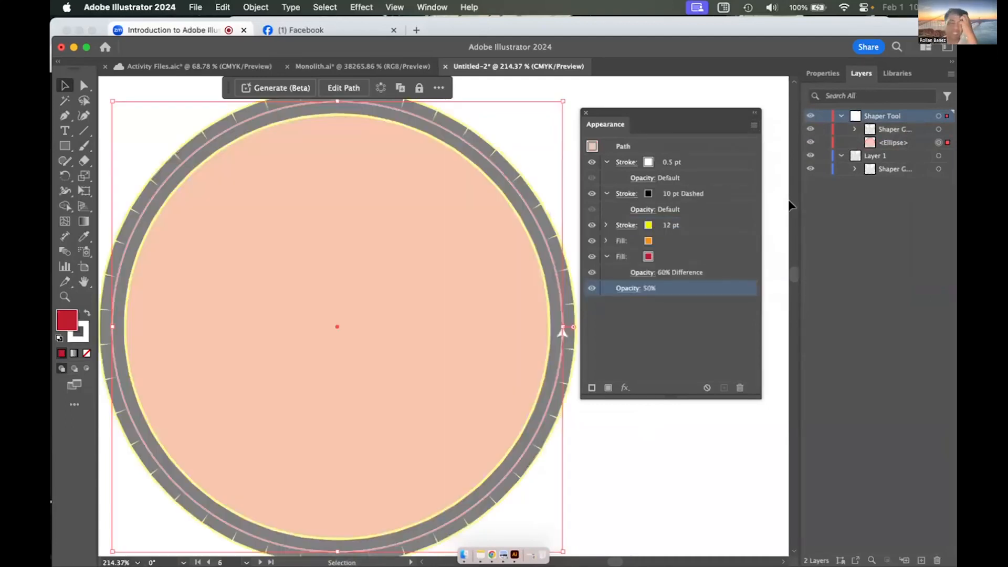